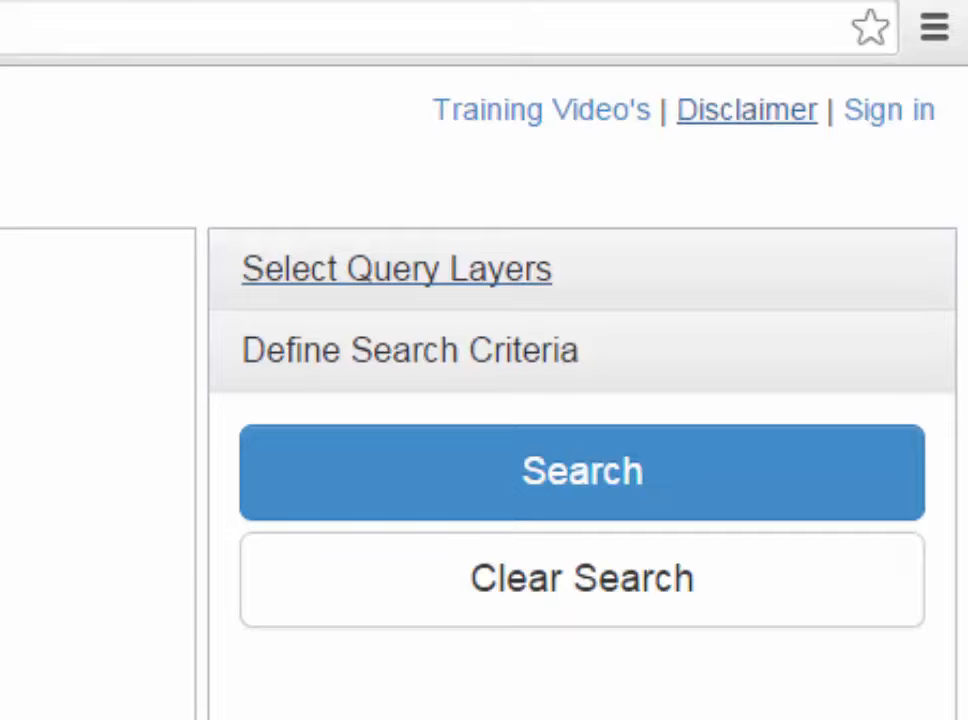
View the form for signing in or requesting access, and close it without entering anything
{"action": "left_click", "coordinate": [889, 110]}
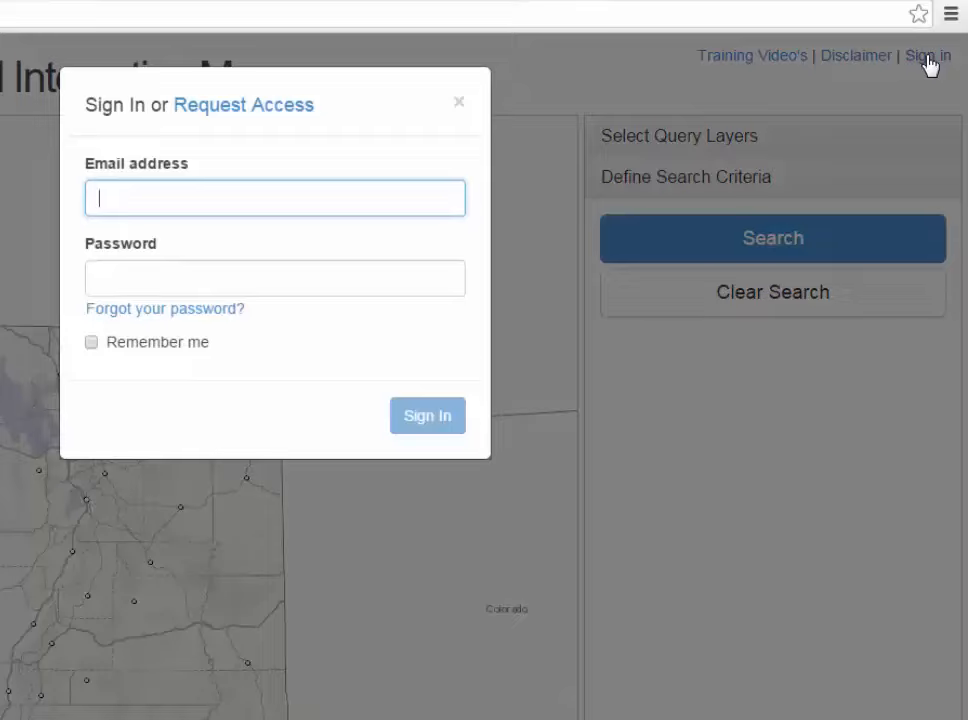
{"action": "left_click", "coordinate": [458, 101]}
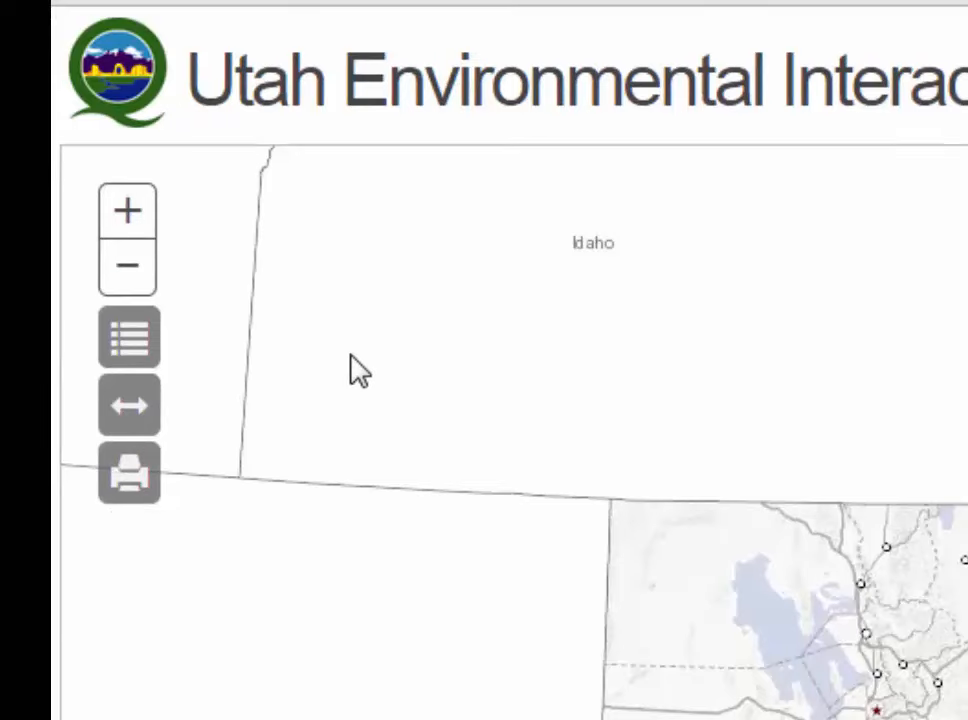
Zoom the map in for a closer view and back out to the statewide extent
{"action": "left_click", "coordinate": [126, 212]}
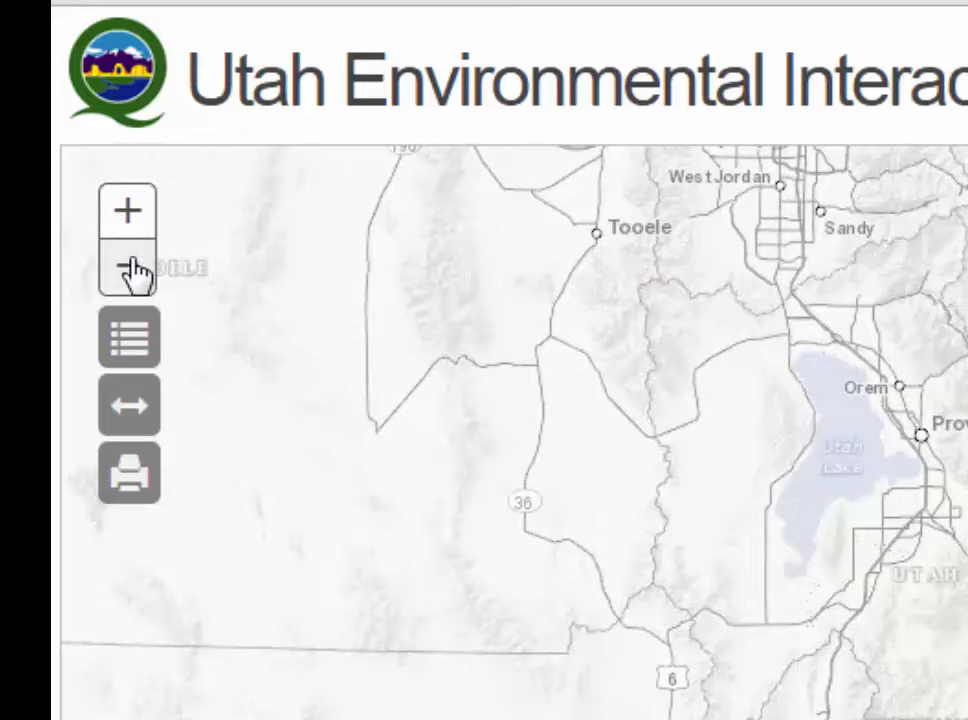
{"action": "left_click", "coordinate": [130, 270]}
{"action": "left_click", "coordinate": [130, 270]}
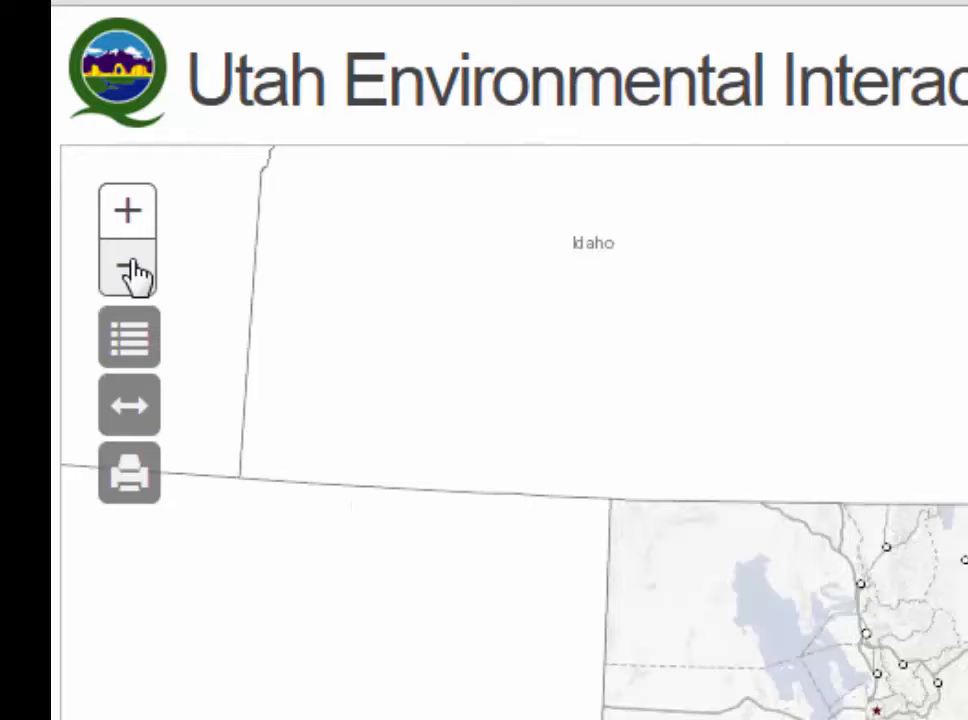
Check the Indian Country and Tribal legend in the map reference layers and turn on the Environmental Covenants layer
{"action": "left_click", "coordinate": [131, 348]}
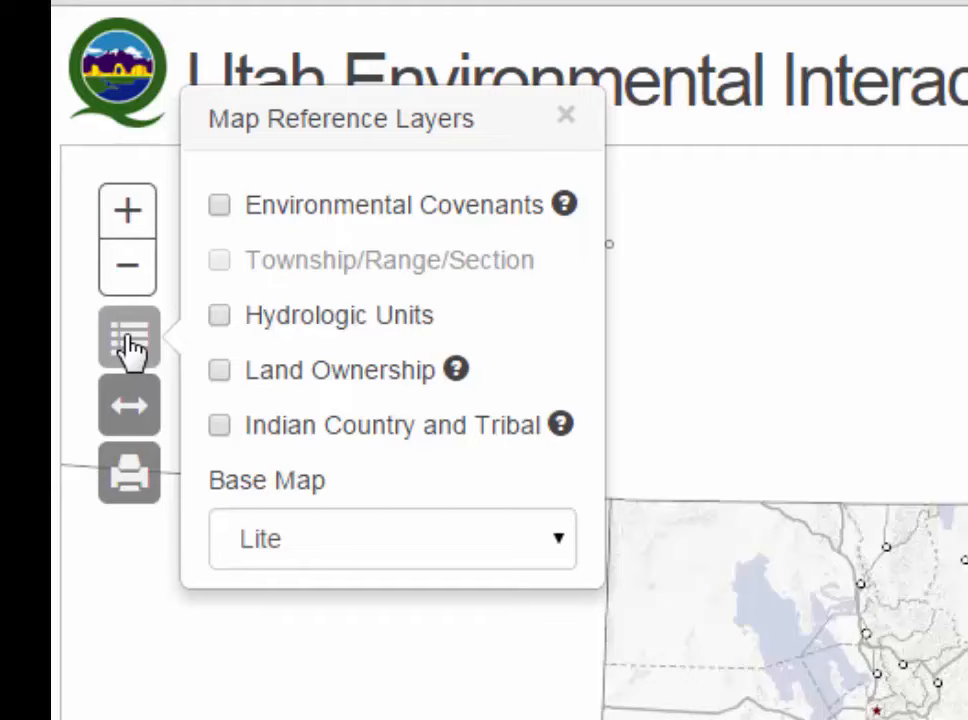
{"action": "mouse_move", "coordinate": [564, 208]}
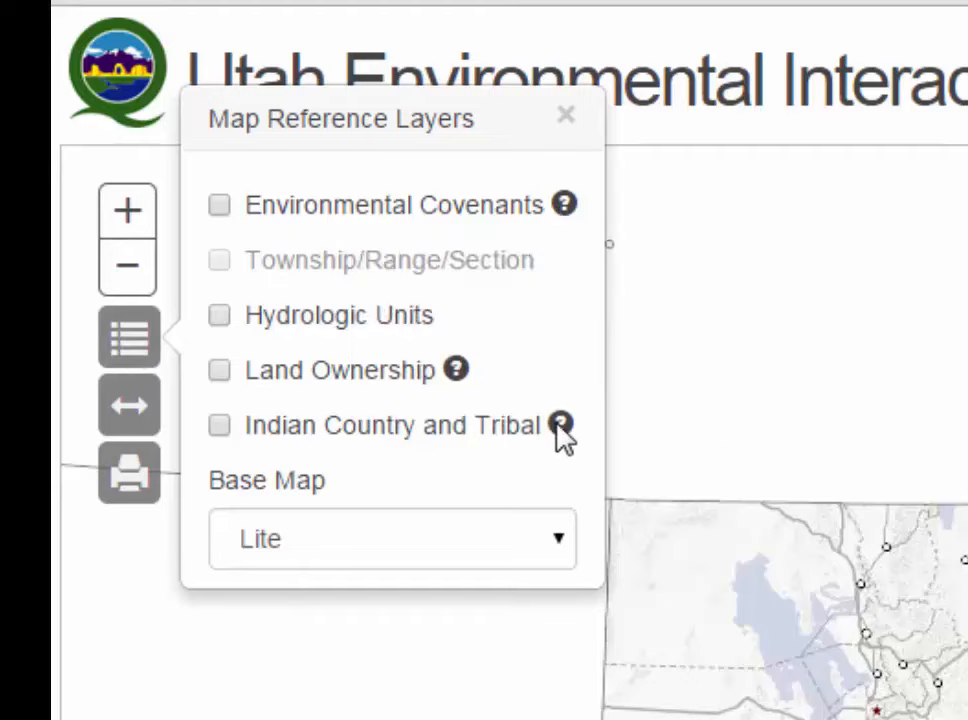
{"action": "mouse_move", "coordinate": [566, 430]}
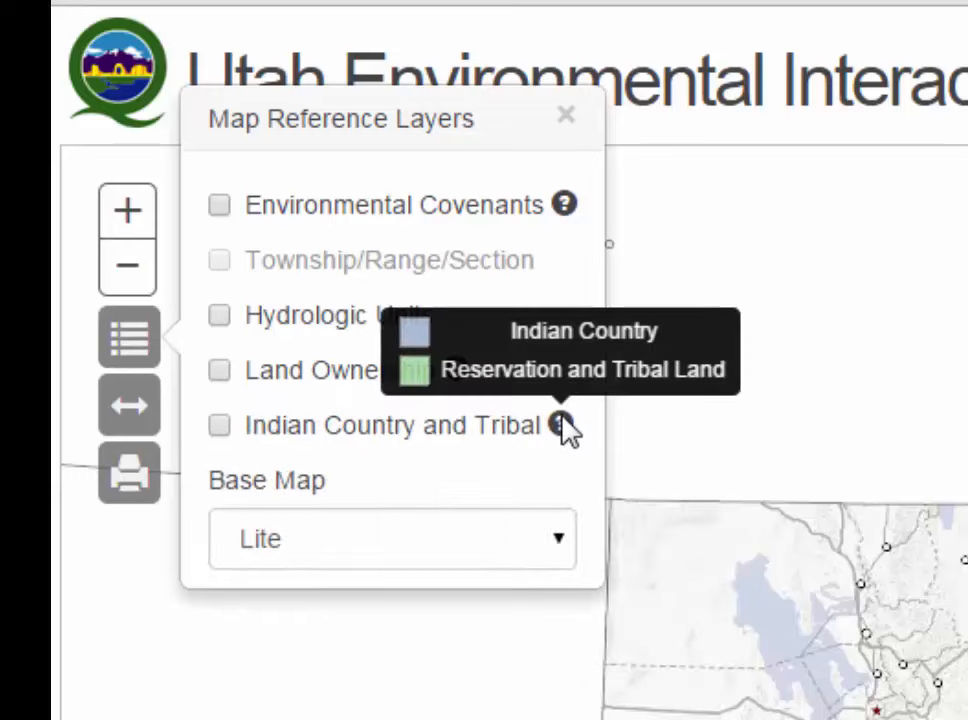
{"action": "left_click", "coordinate": [218, 207]}
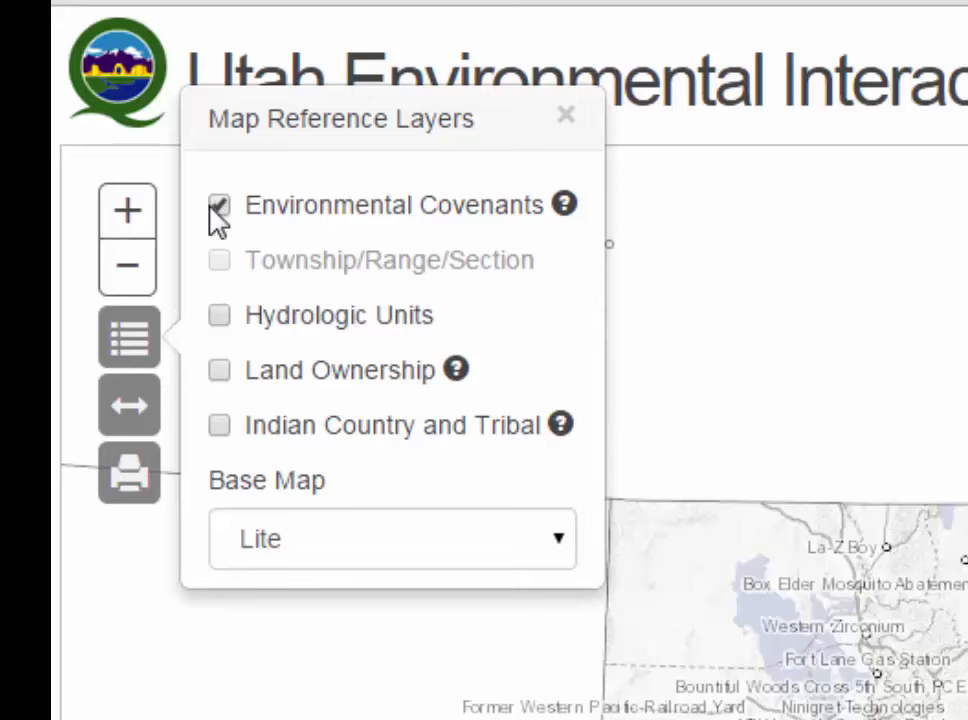
Change the base map to Terrain and close the map reference layers
{"action": "left_click", "coordinate": [561, 545]}
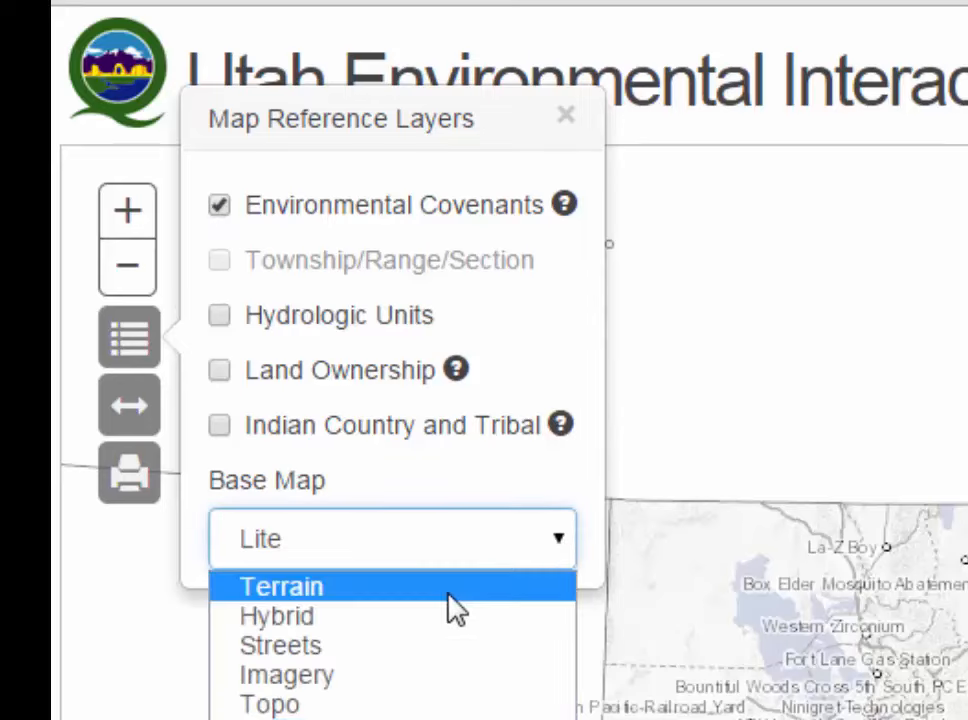
{"action": "left_click", "coordinate": [449, 598]}
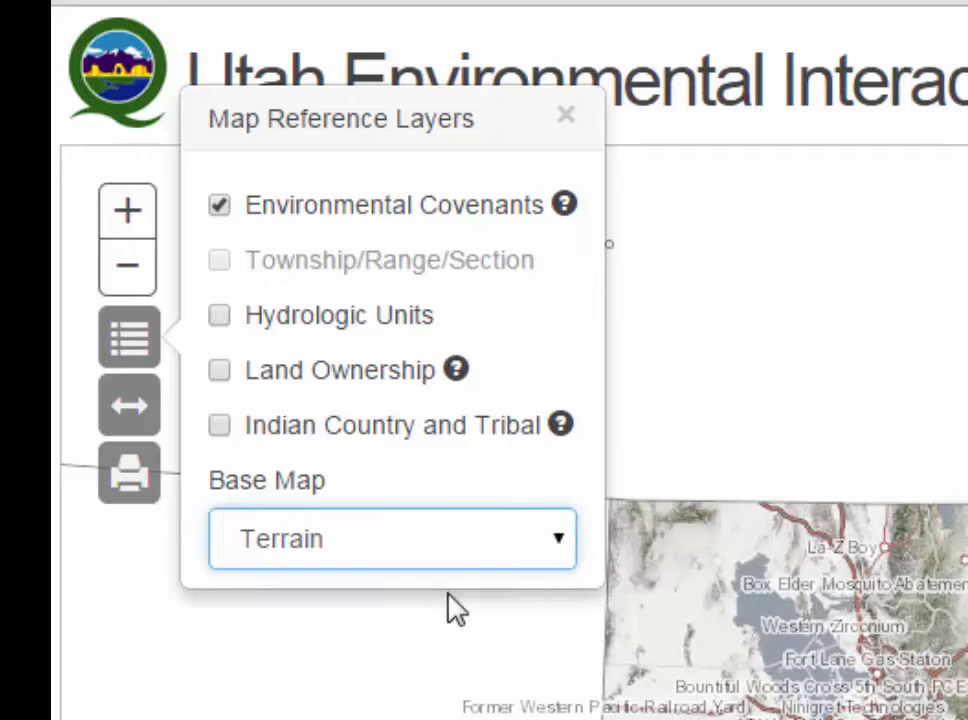
{"action": "left_click", "coordinate": [130, 336]}
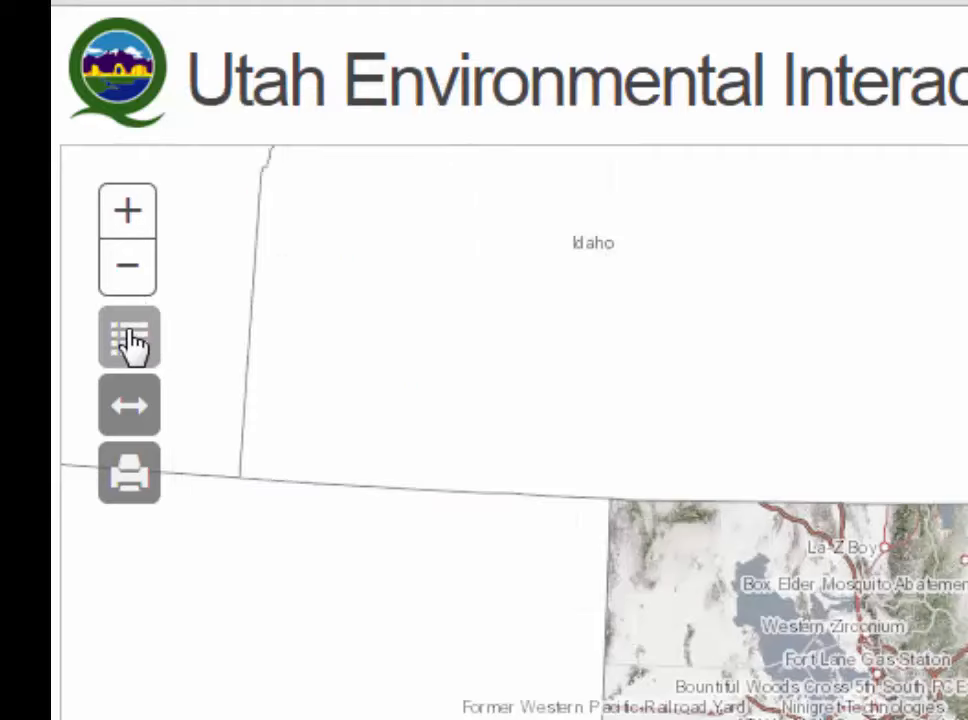
{"action": "left_click", "coordinate": [131, 339]}
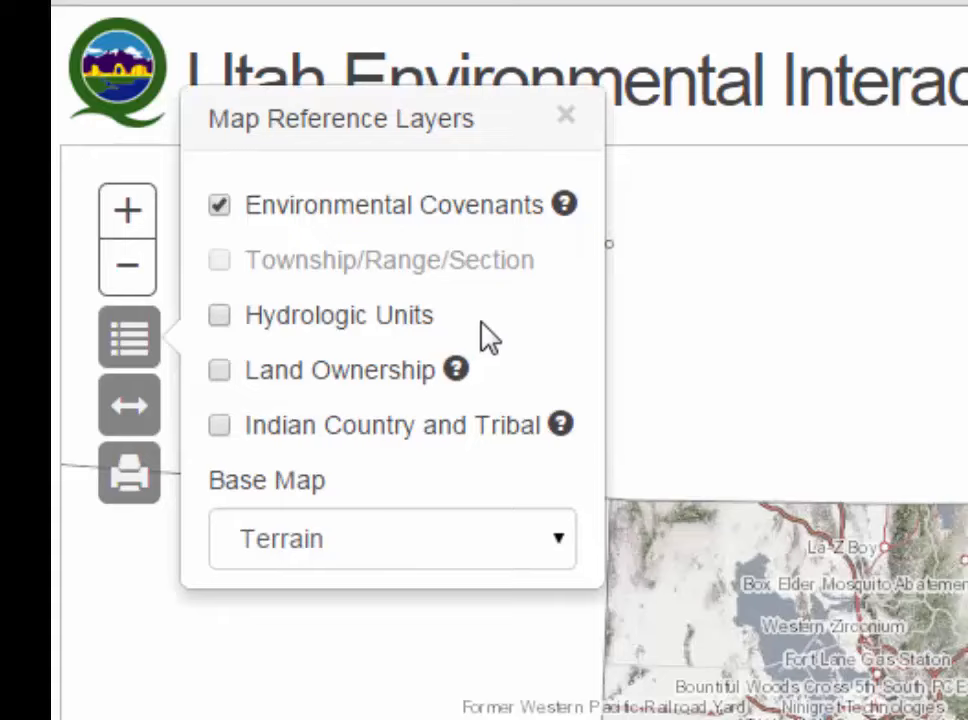
{"action": "left_click", "coordinate": [567, 118]}
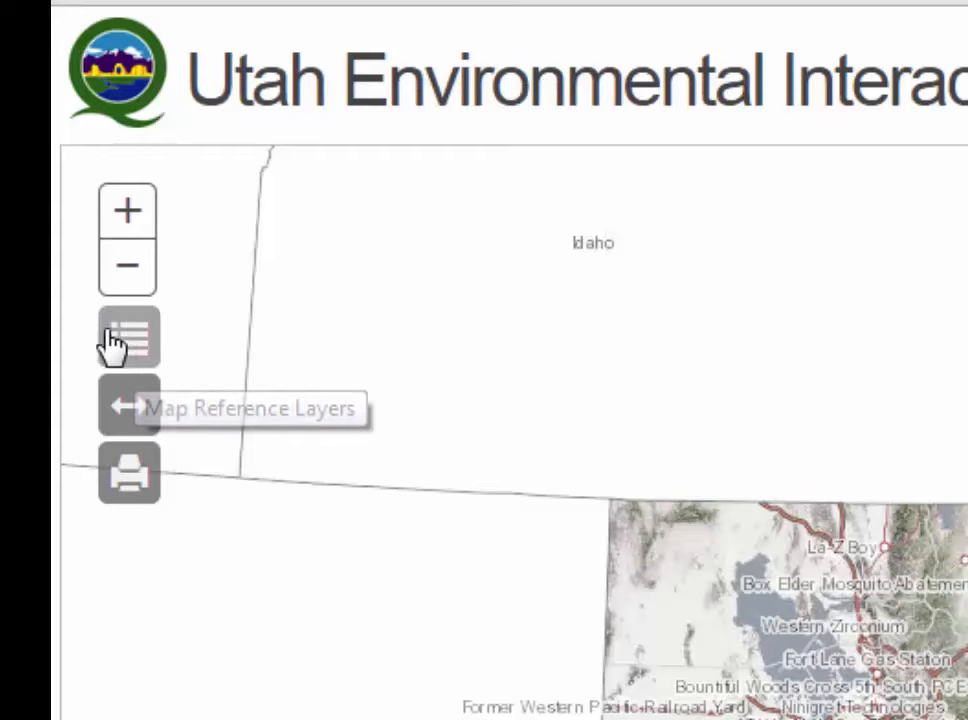
Measure the area of a small four-sided polygon in central Utah, in acres
{"action": "left_click", "coordinate": [127, 404]}
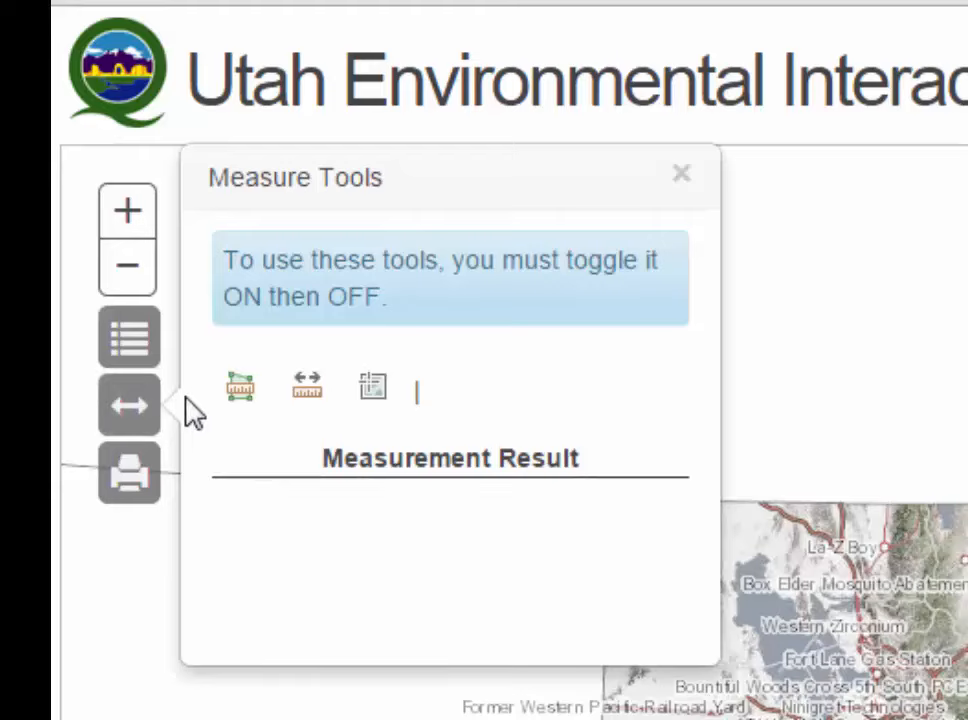
{"action": "left_click", "coordinate": [241, 389]}
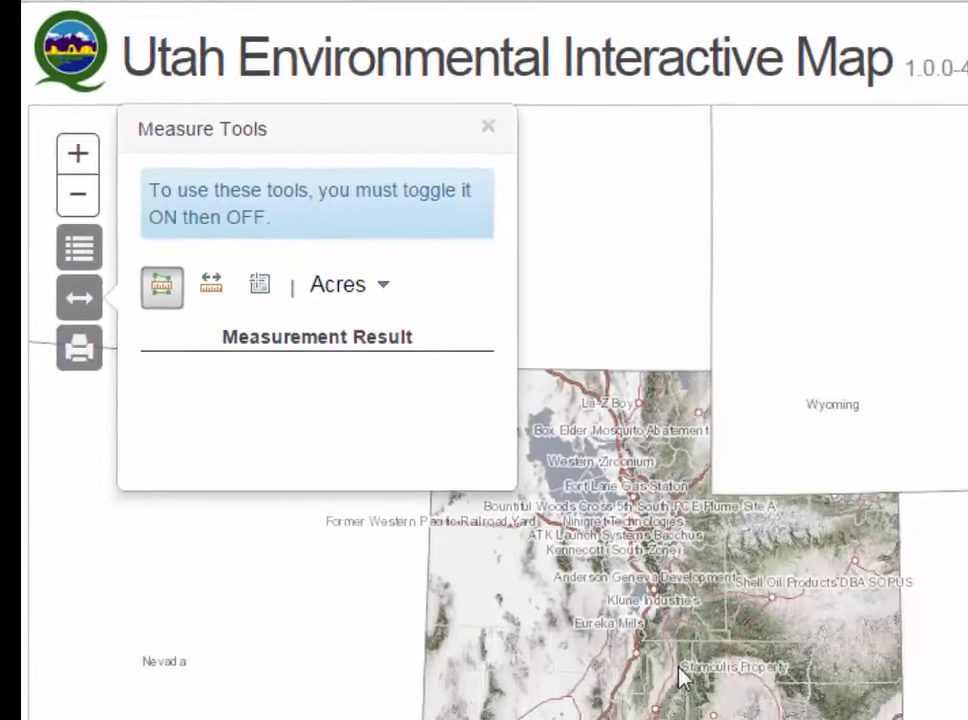
{"action": "left_click", "coordinate": [679, 667]}
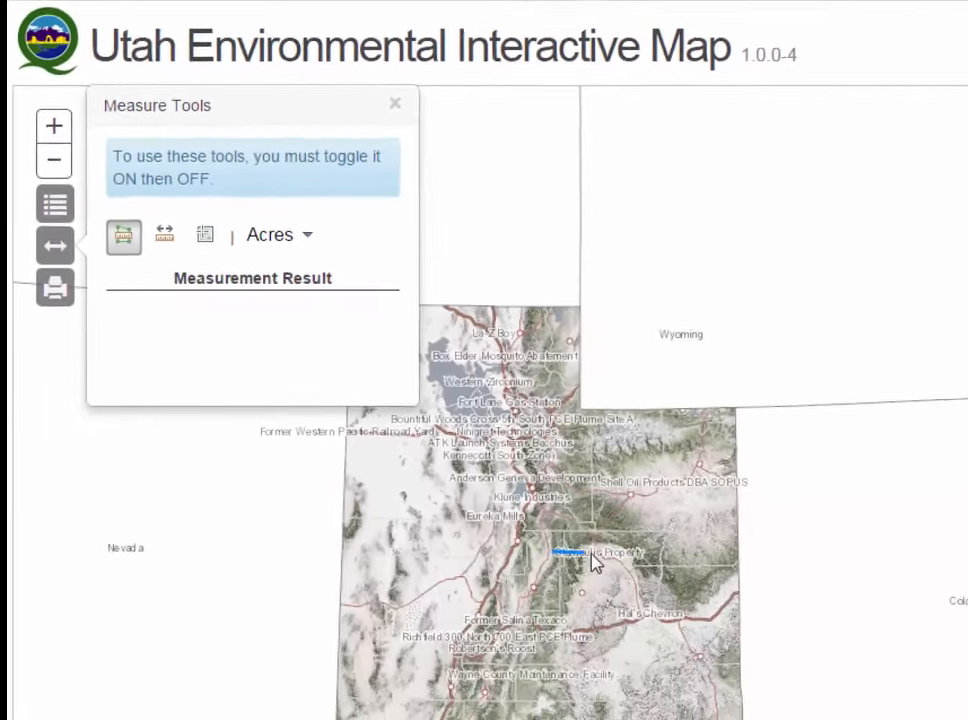
{"action": "left_click", "coordinate": [730, 669]}
{"action": "left_click", "coordinate": [728, 703]}
{"action": "double_click", "coordinate": [690, 705]}
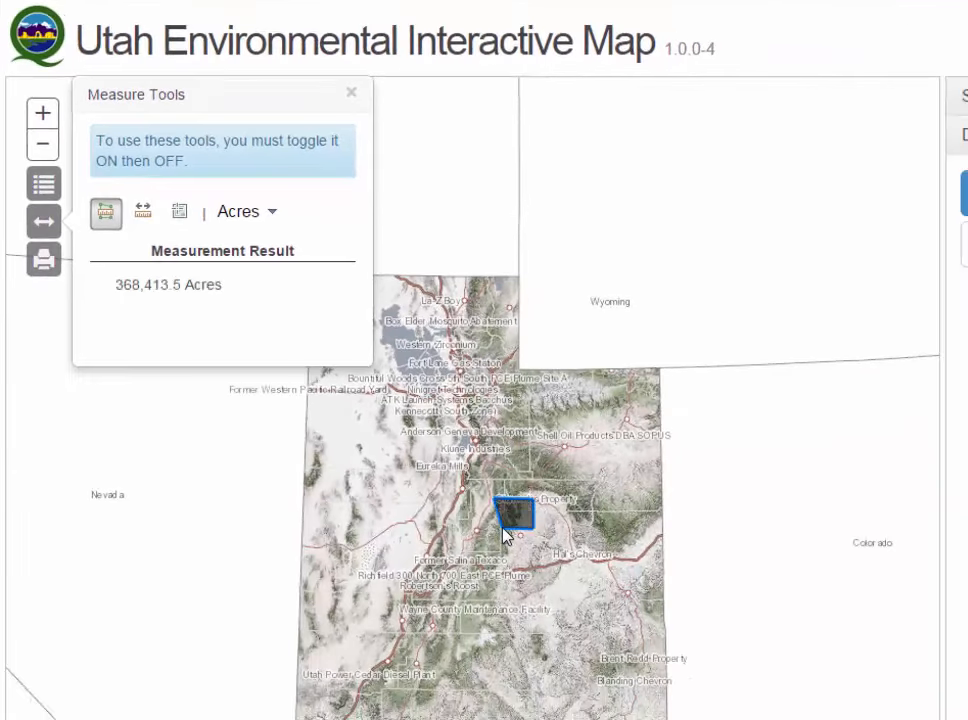
Measure a straight west-to-east distance across central Utah in miles, and get the coordinates of a central Utah point in degrees
{"action": "left_click", "coordinate": [143, 212]}
{"action": "left_click", "coordinate": [415, 472]}
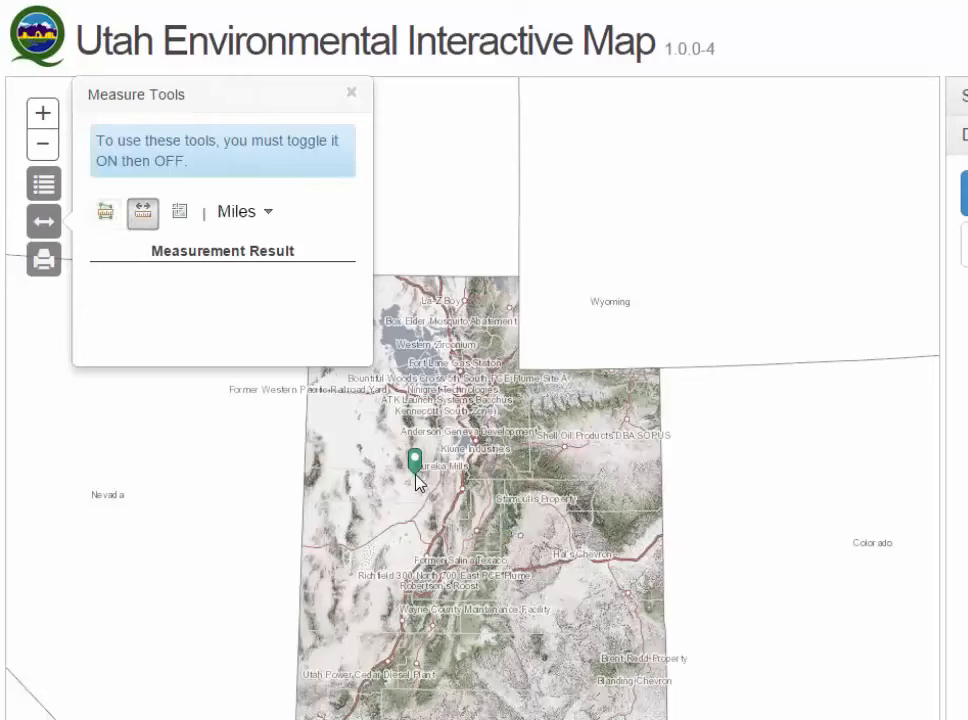
{"action": "double_click", "coordinate": [544, 474]}
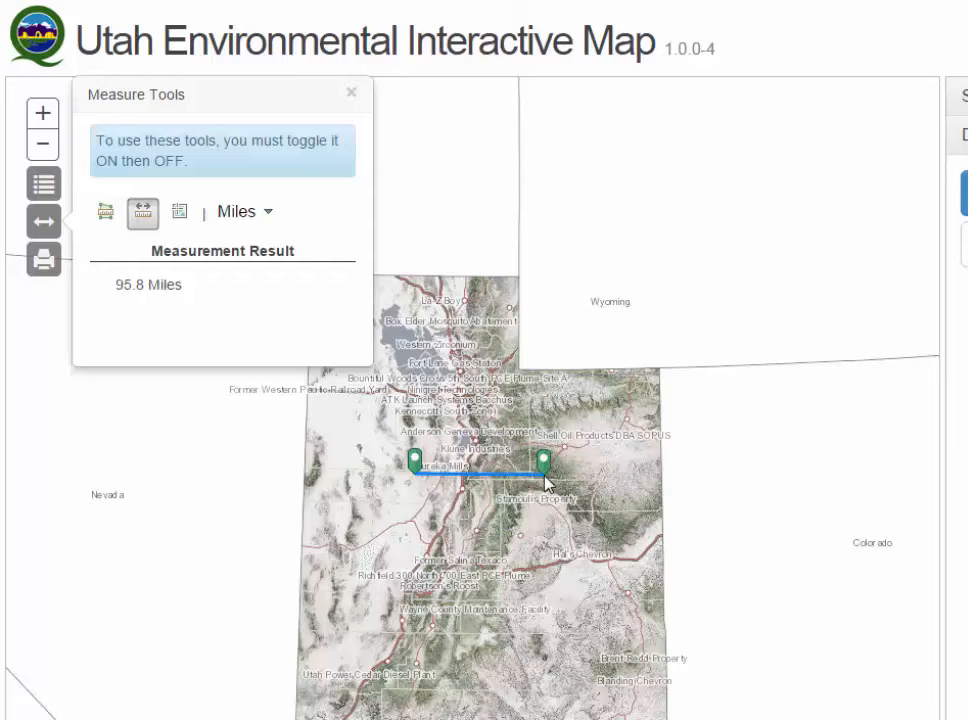
{"action": "left_click", "coordinate": [181, 212]}
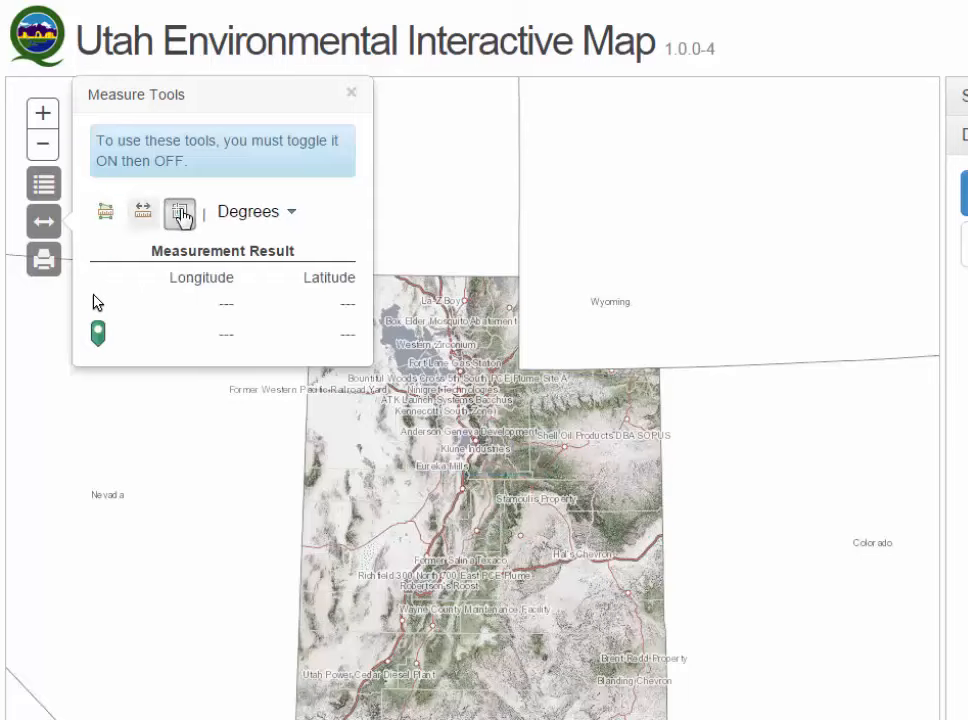
{"action": "left_click", "coordinate": [497, 490]}
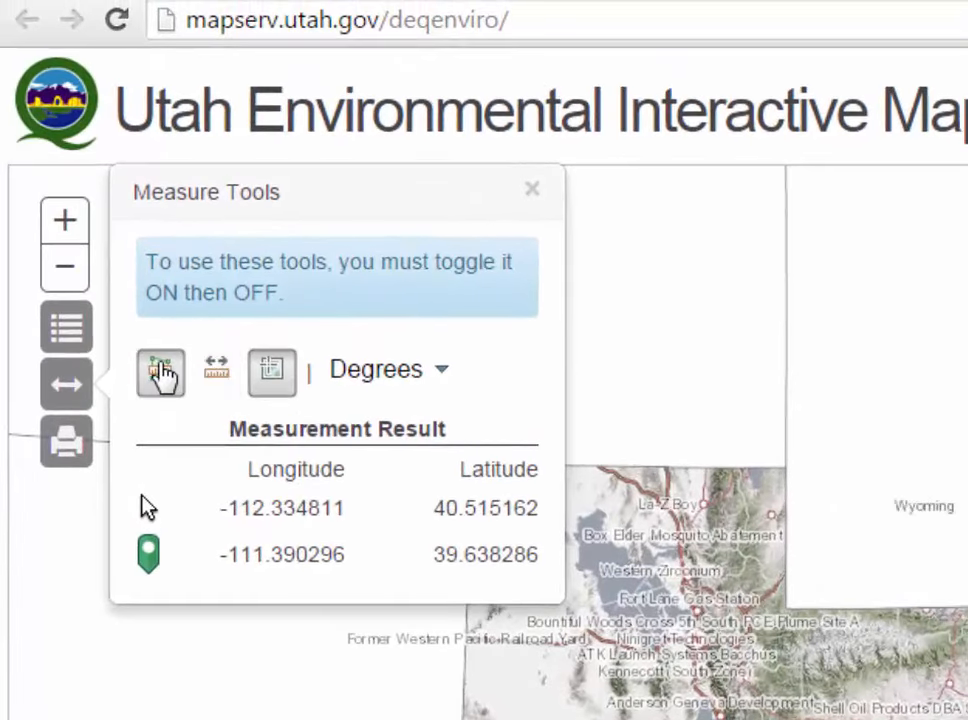
Review the unit choices for the area, distance and location measurements without changing them, and close the measure tools
{"action": "left_click", "coordinate": [160, 366]}
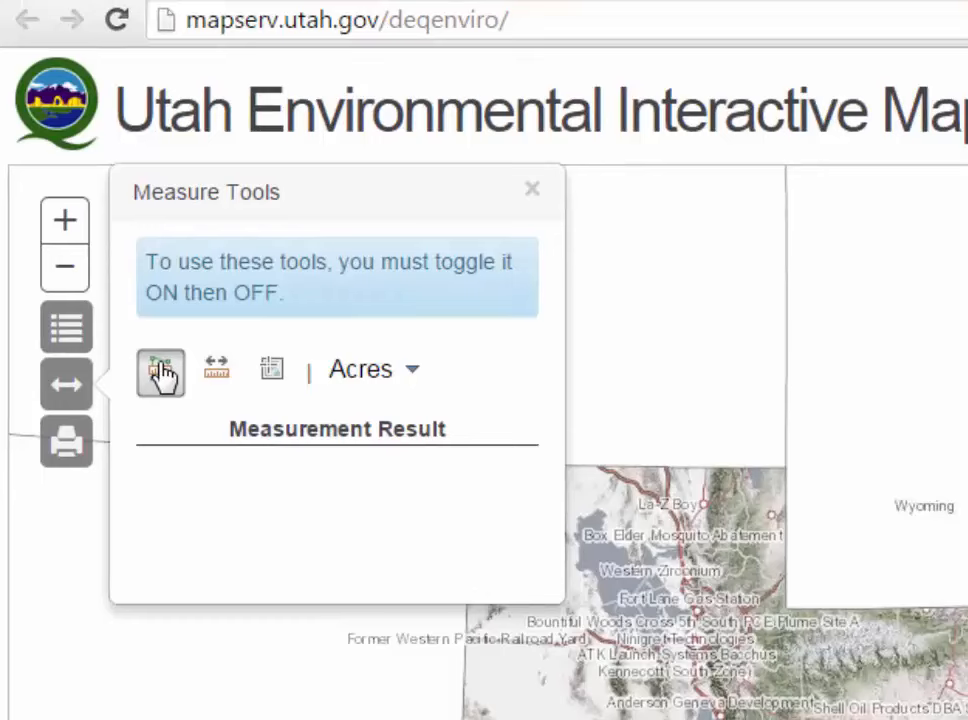
{"action": "left_click", "coordinate": [415, 373]}
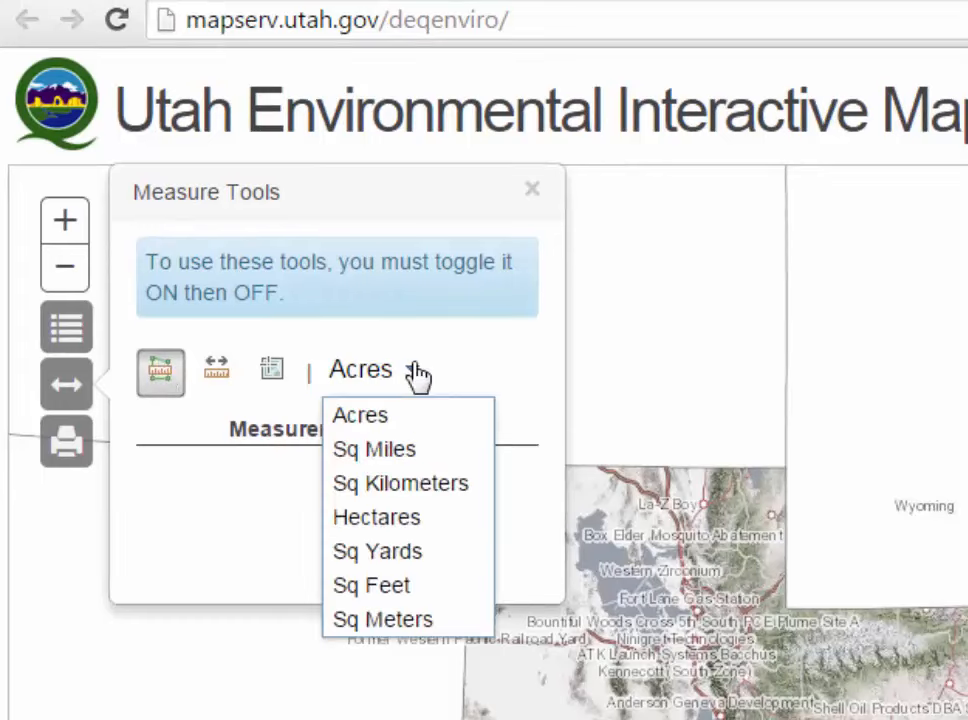
{"action": "left_click", "coordinate": [415, 373]}
{"action": "left_click", "coordinate": [218, 370]}
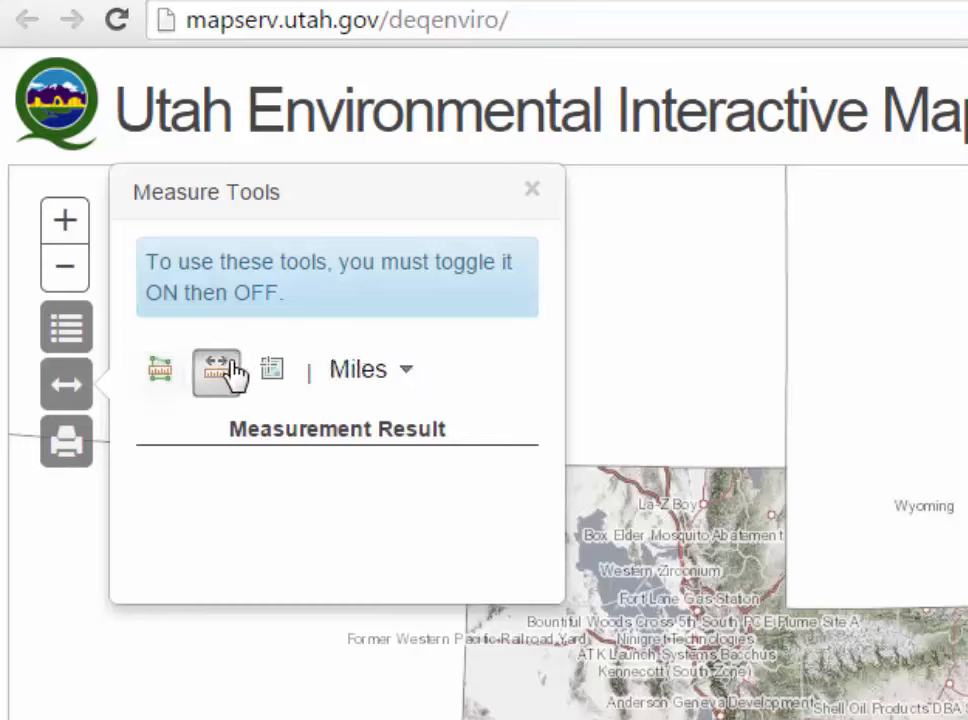
{"action": "left_click", "coordinate": [407, 375]}
{"action": "left_click", "coordinate": [407, 375]}
{"action": "left_click", "coordinate": [271, 370]}
{"action": "left_click", "coordinate": [441, 376]}
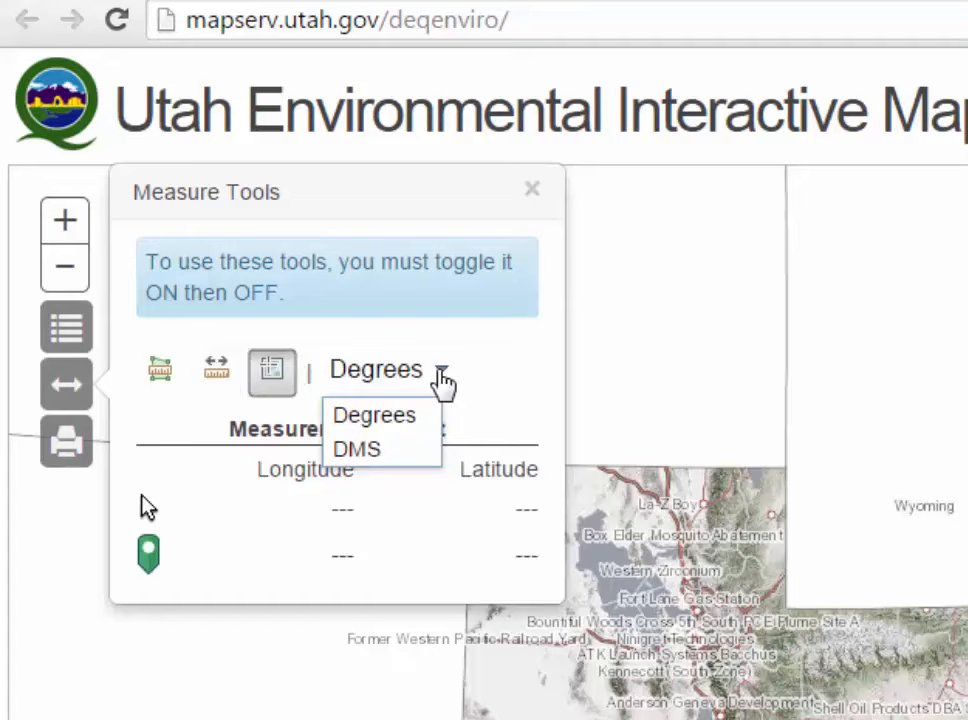
{"action": "left_click", "coordinate": [441, 378]}
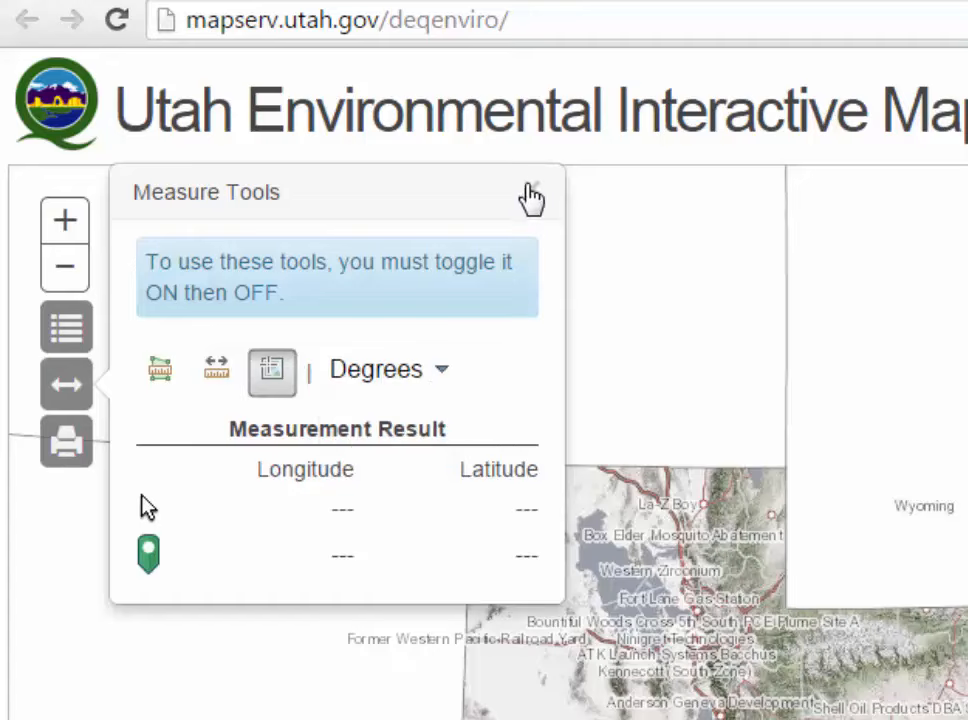
{"action": "left_click", "coordinate": [532, 192]}
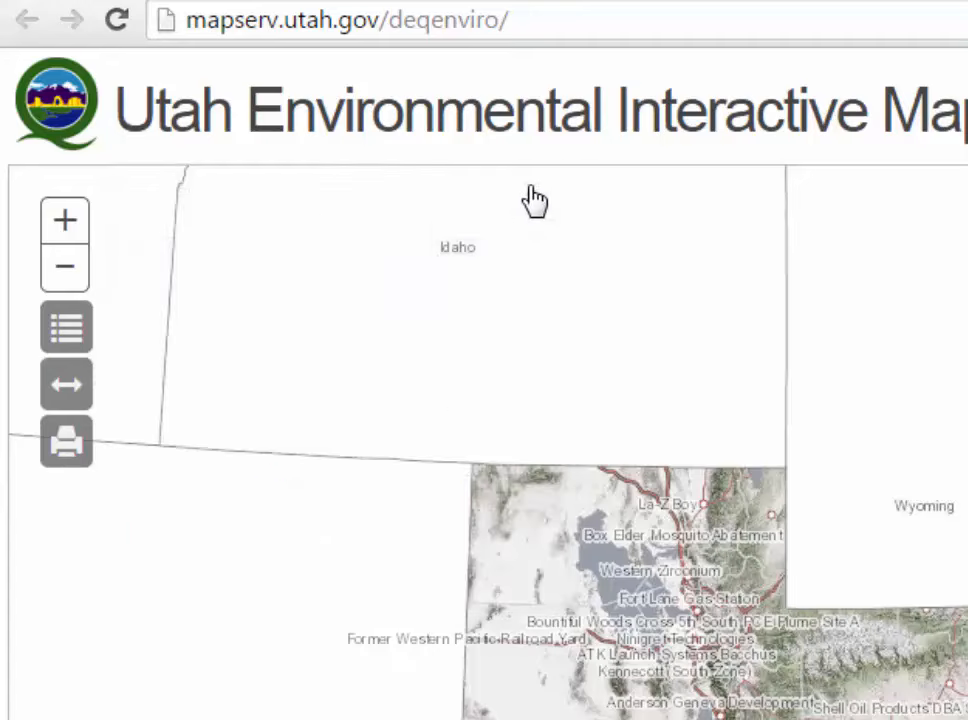
View the print option for exporting the map as PDF, and close it without exporting
{"action": "left_click", "coordinate": [66, 445]}
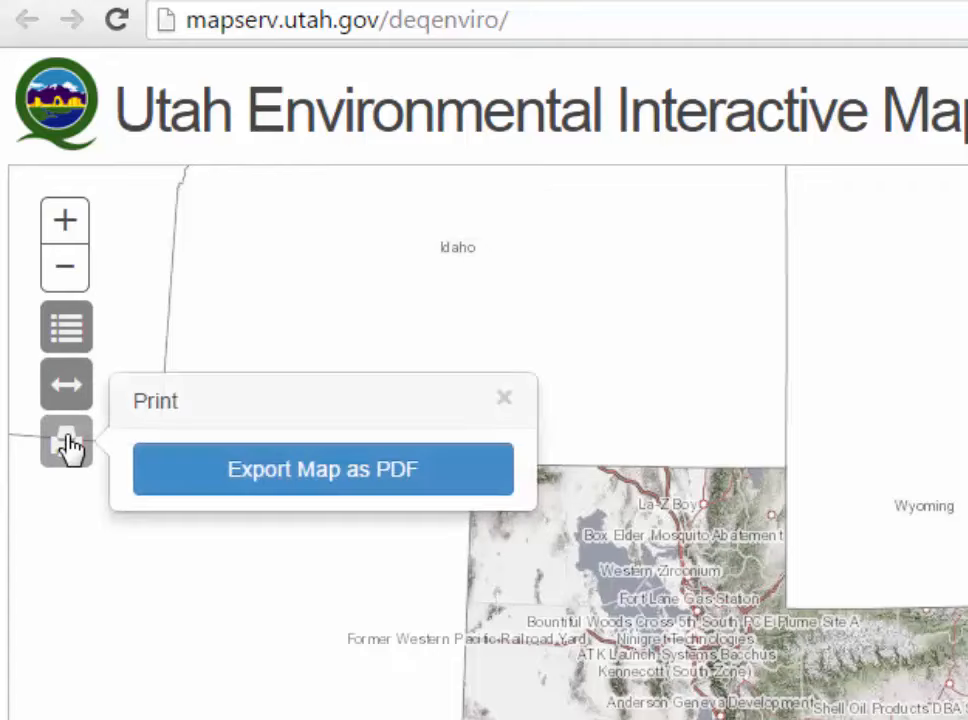
{"action": "left_click", "coordinate": [505, 405]}
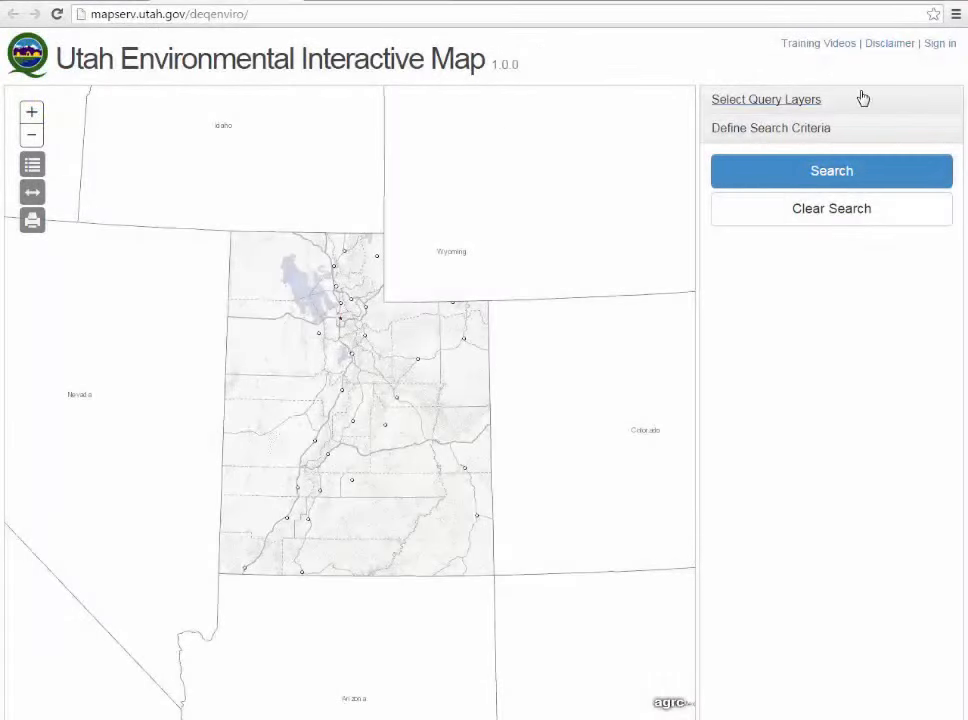
Check the access restriction on Public Water System Facilities among the Drinking Water query layers, and view the sign-in form
{"action": "left_click", "coordinate": [773, 104]}
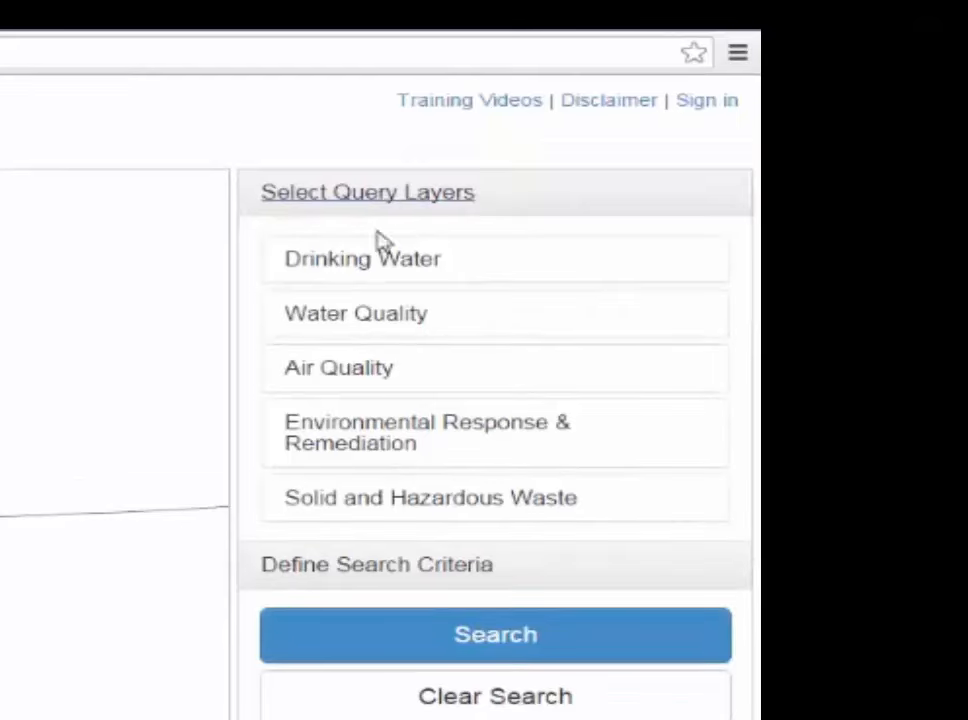
{"action": "left_click", "coordinate": [348, 266]}
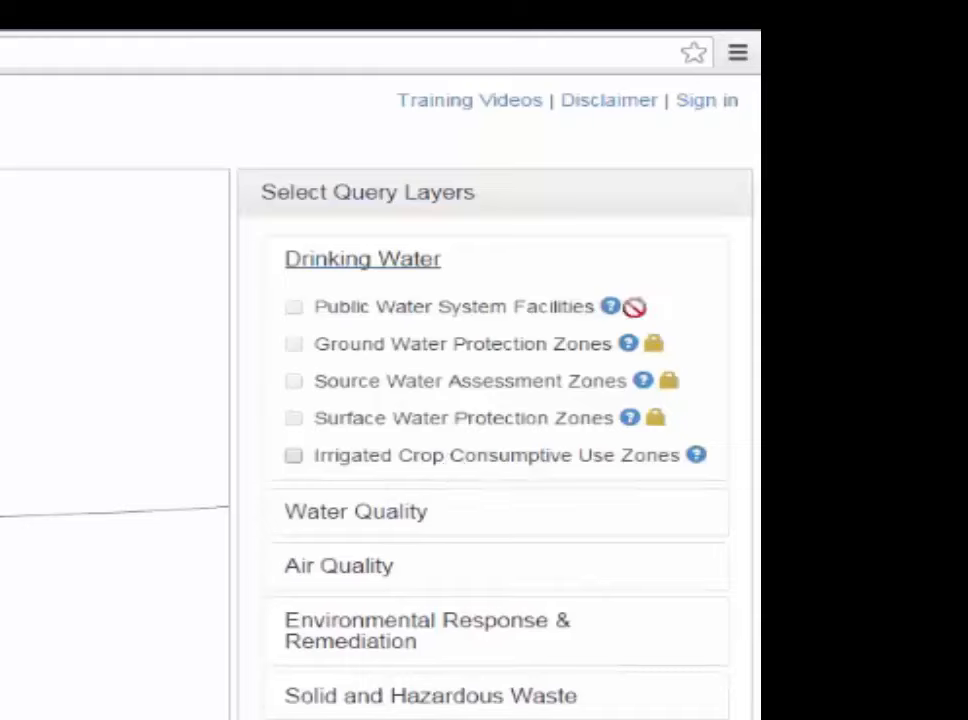
{"action": "mouse_move", "coordinate": [637, 308]}
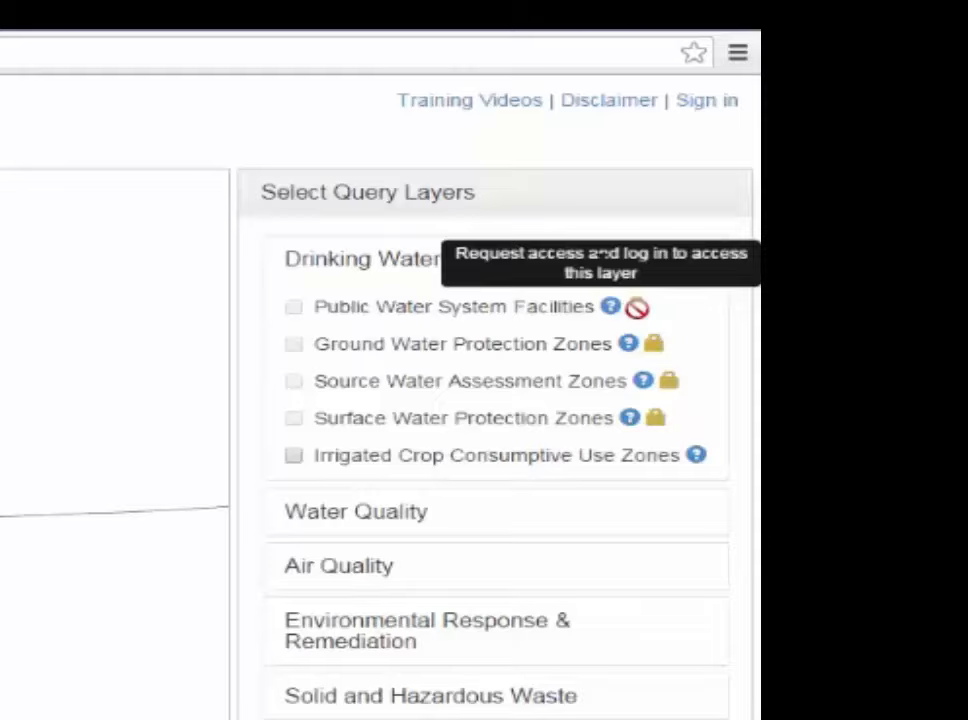
{"action": "left_click", "coordinate": [707, 102]}
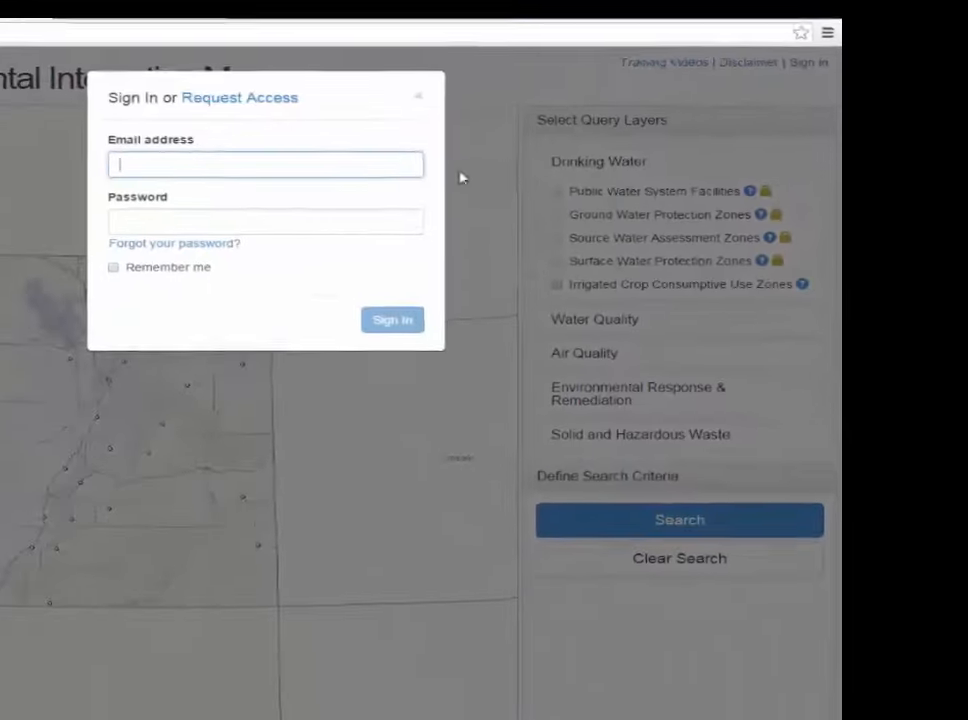
{"action": "left_click", "coordinate": [418, 96]}
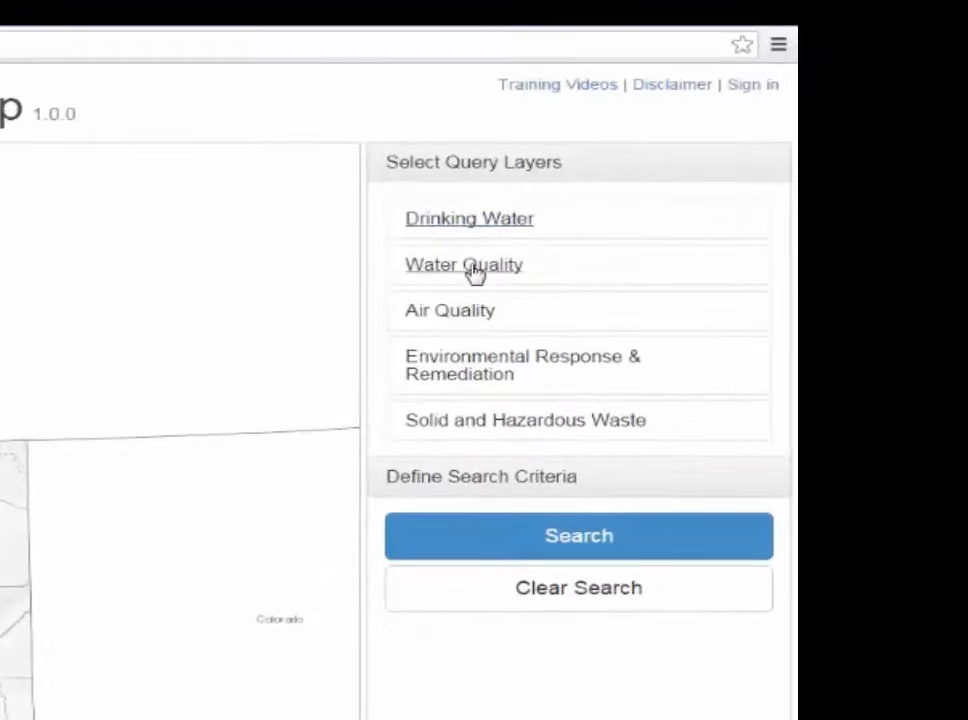
Show the query layers available under Water Quality
{"action": "left_click", "coordinate": [474, 272]}
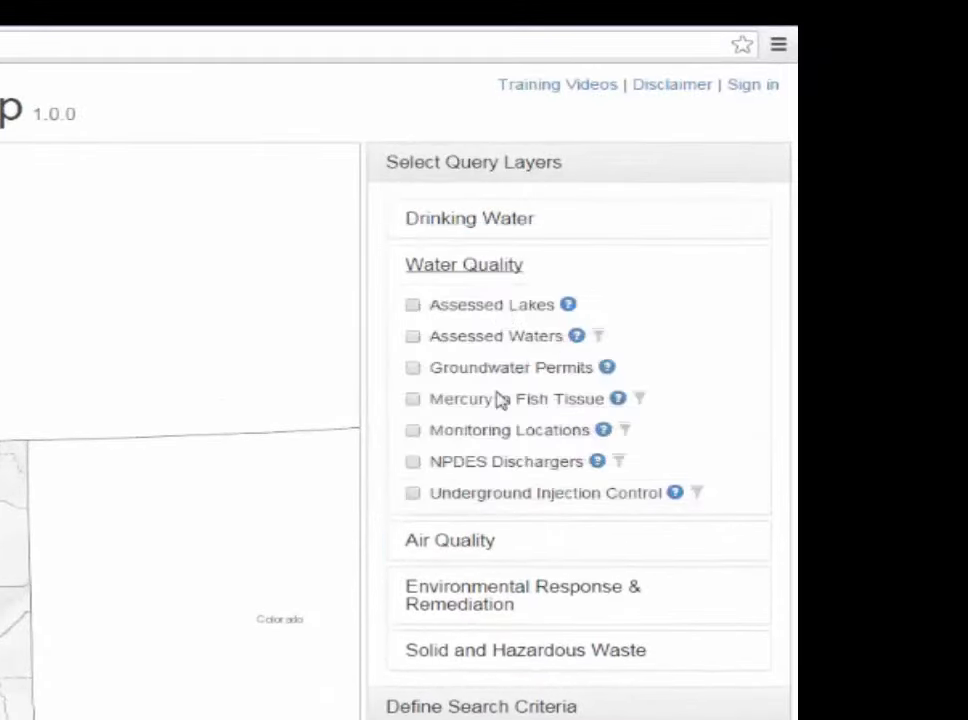
Review the query layers under Air Quality, Environmental Response & Remediation, and Solid and Hazardous Waste, closing each category after viewing it
{"action": "left_click", "coordinate": [472, 268]}
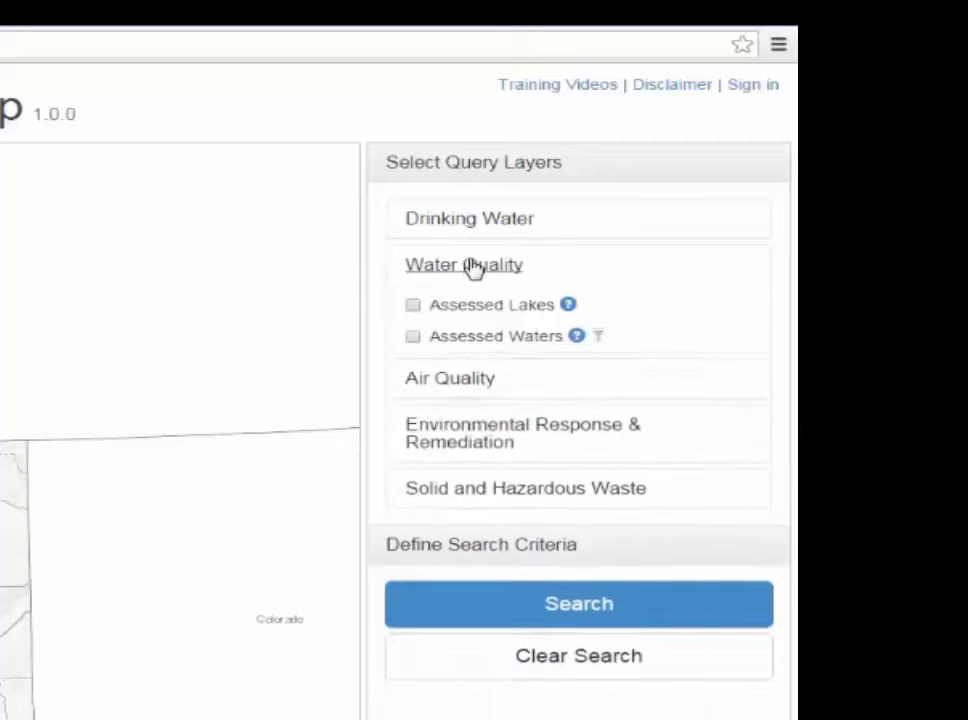
{"action": "left_click", "coordinate": [455, 316]}
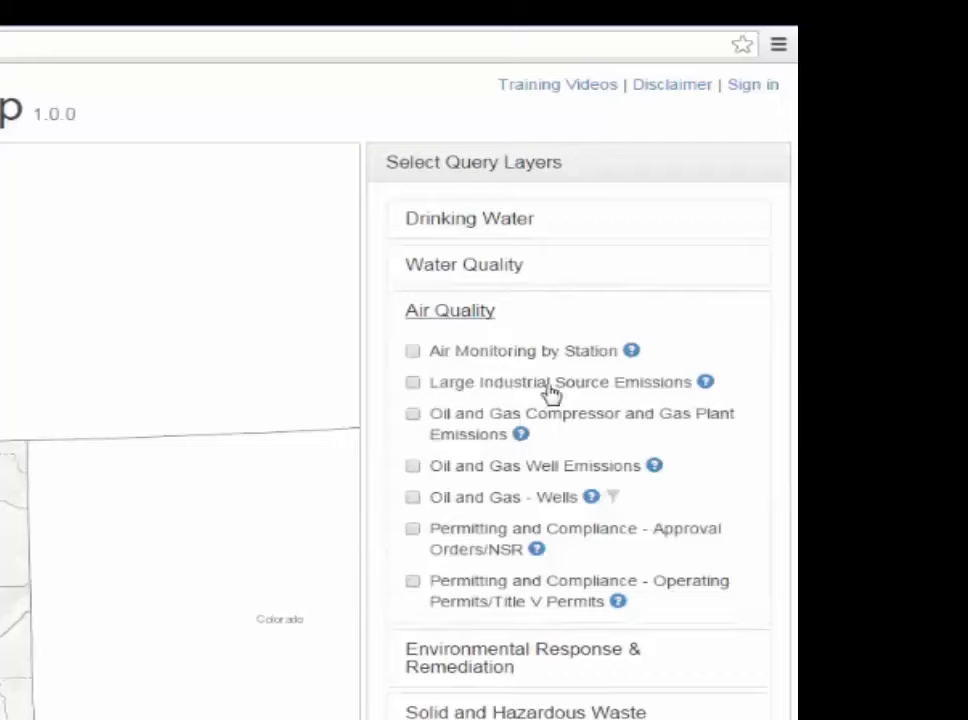
{"action": "left_click", "coordinate": [450, 310]}
{"action": "left_click", "coordinate": [465, 370]}
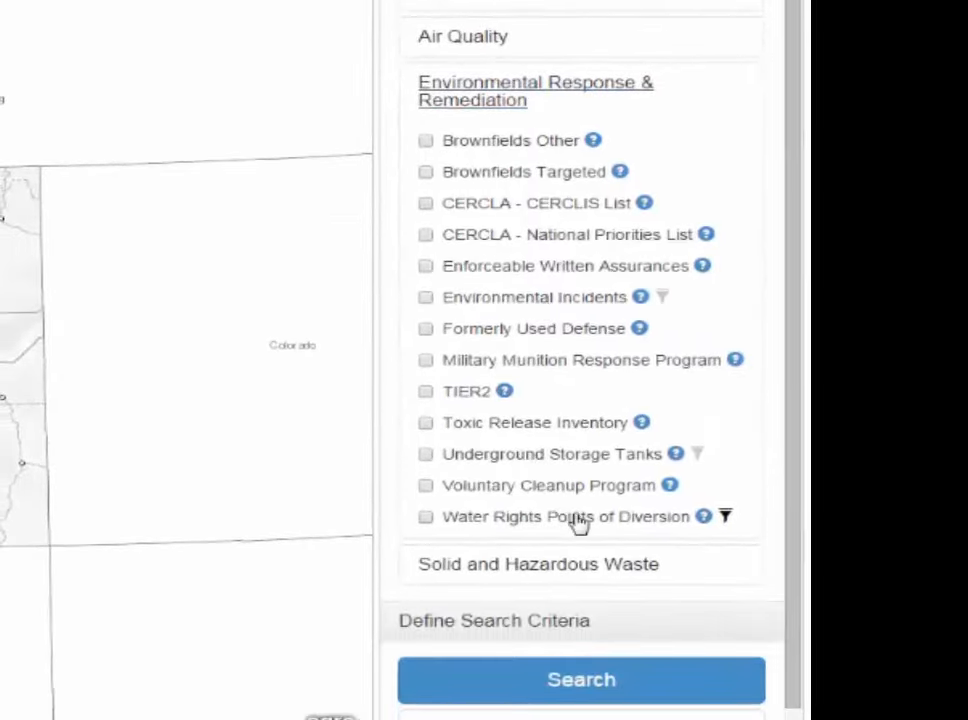
{"action": "left_click", "coordinate": [470, 99]}
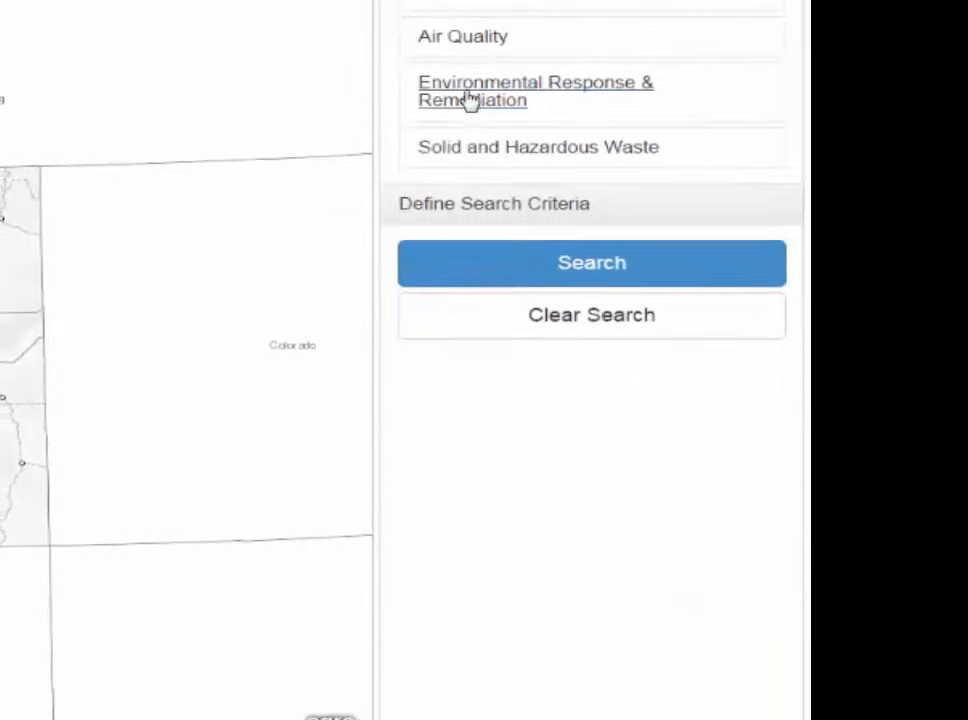
{"action": "left_click", "coordinate": [497, 148]}
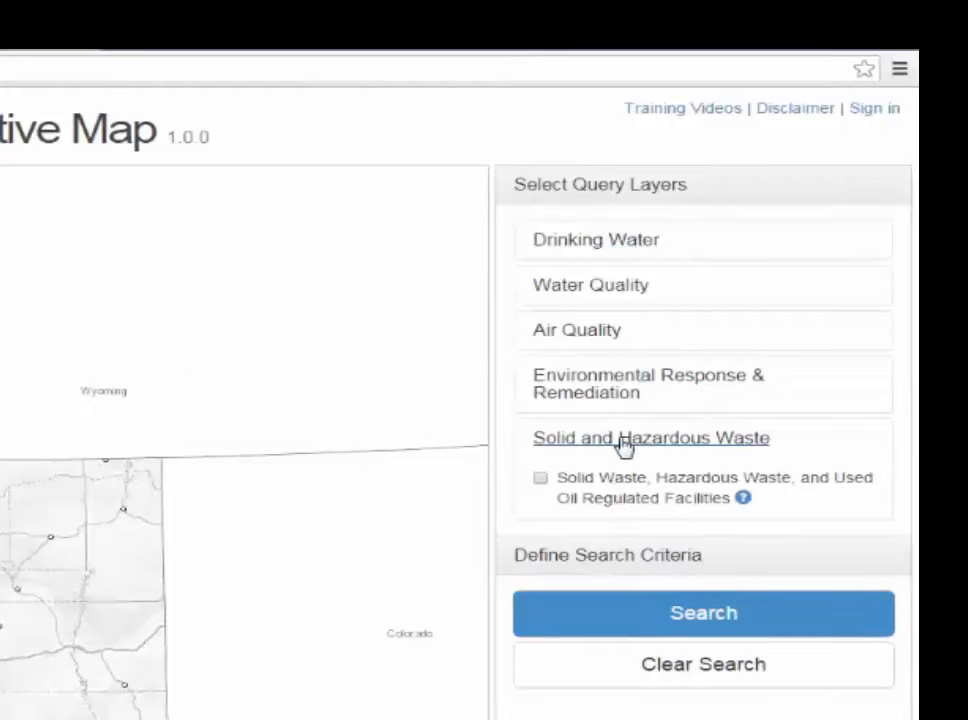
{"action": "left_click", "coordinate": [623, 443]}
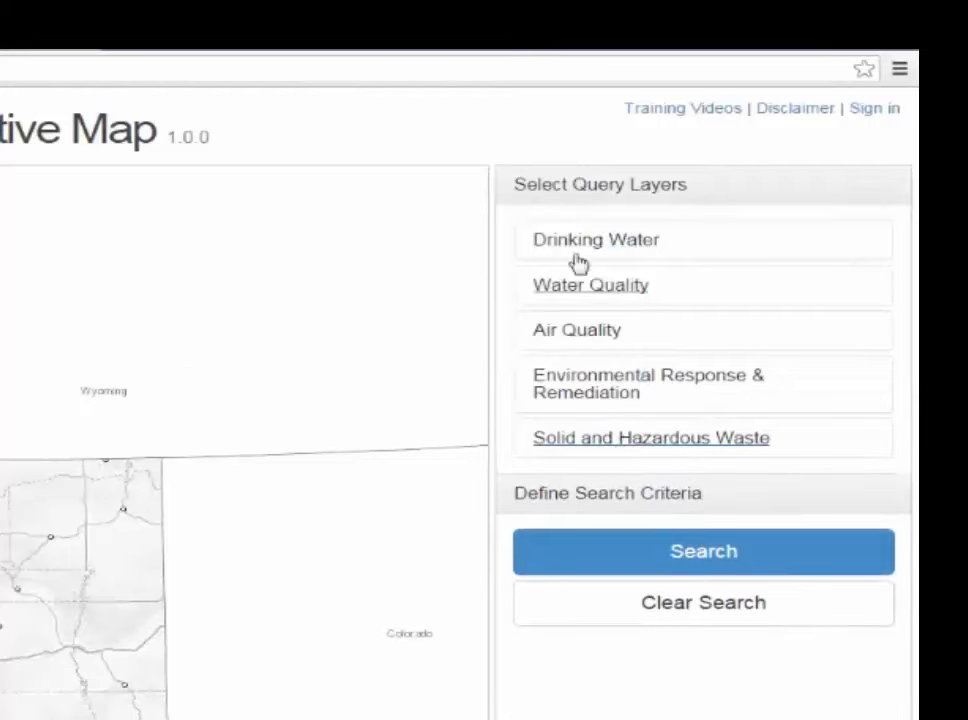
Read the Brownfields Other layer description under Environmental Response & Remediation, view its information page, and return to the map
{"action": "left_click", "coordinate": [613, 386]}
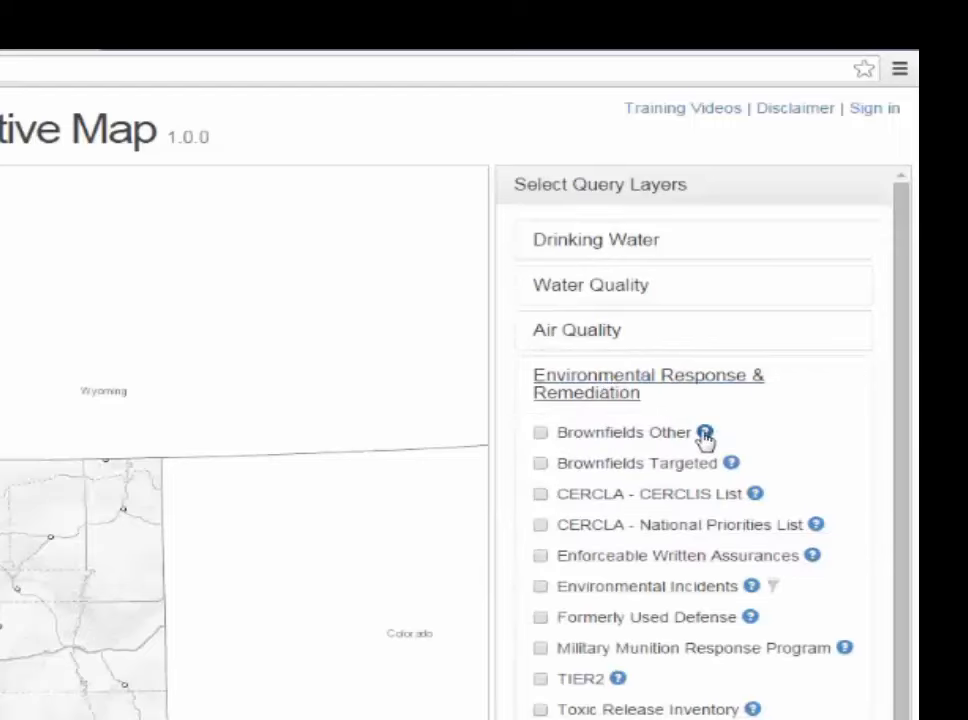
{"action": "mouse_move", "coordinate": [706, 436]}
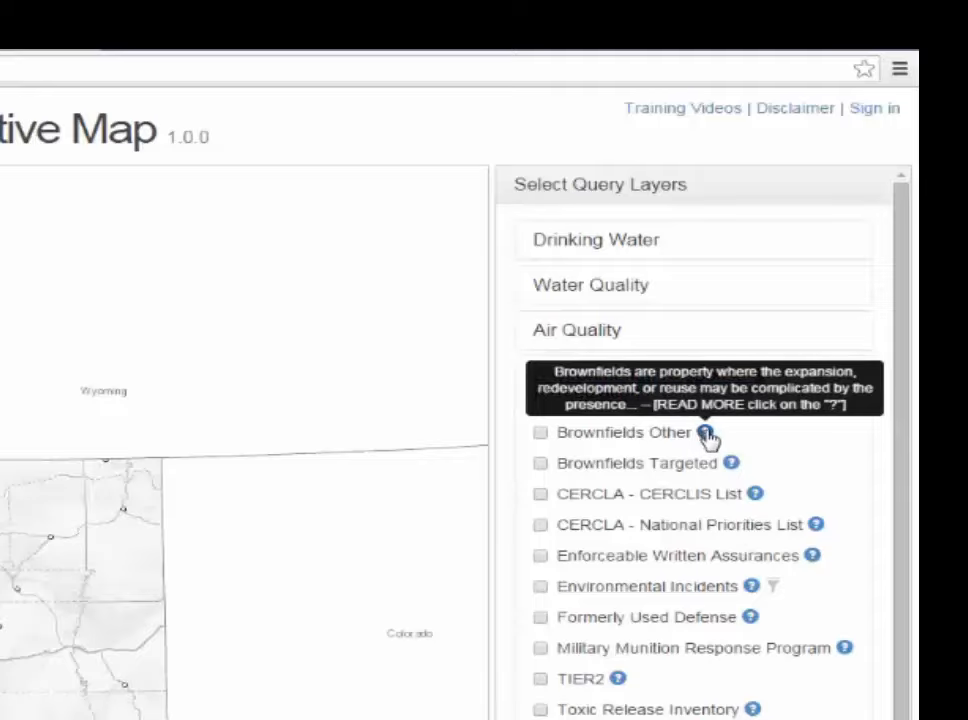
{"action": "left_click", "coordinate": [706, 434]}
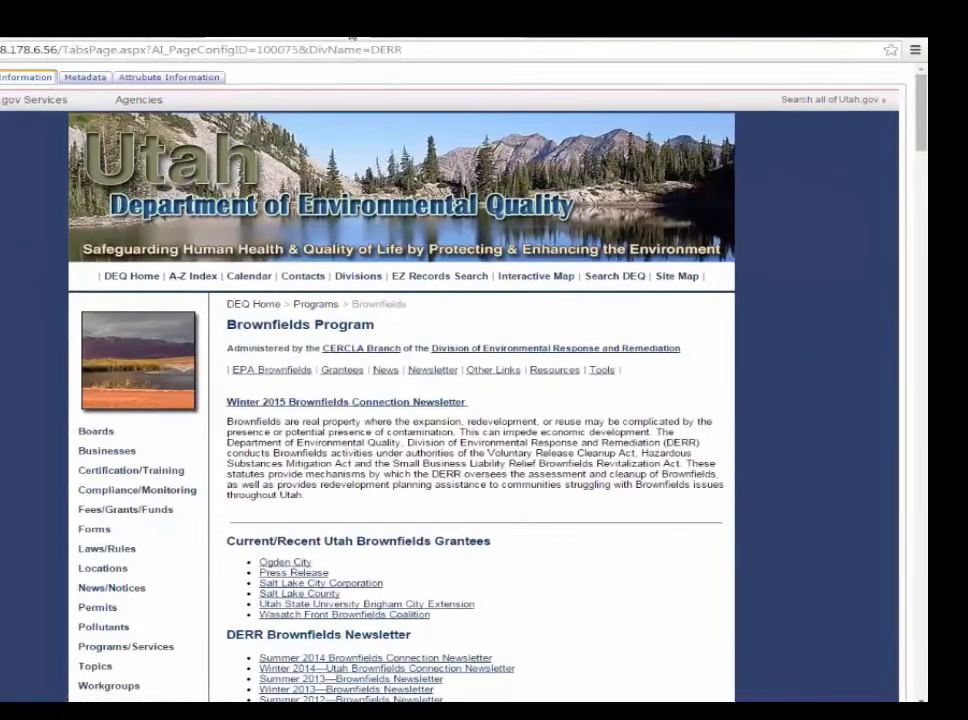
{"action": "left_click", "coordinate": [351, 35]}
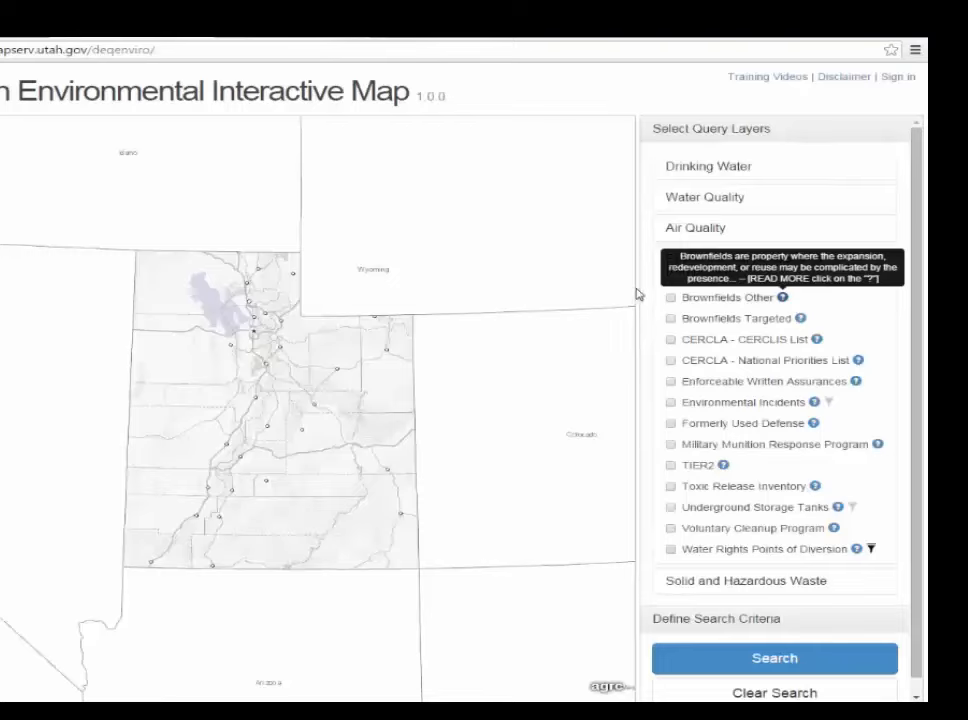
View the filter choices for Underground Storage Tanks, close them without applying a filter, and collapse the Environmental Response & Remediation category
{"action": "left_click", "coordinate": [850, 508]}
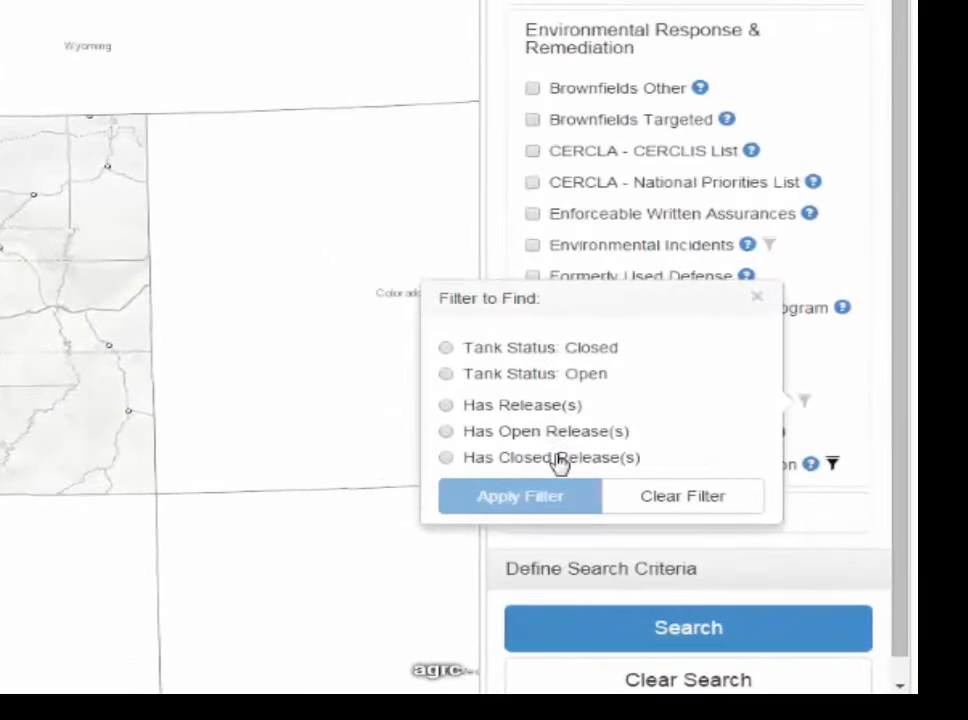
{"action": "left_click", "coordinate": [758, 301]}
{"action": "left_click", "coordinate": [572, 48]}
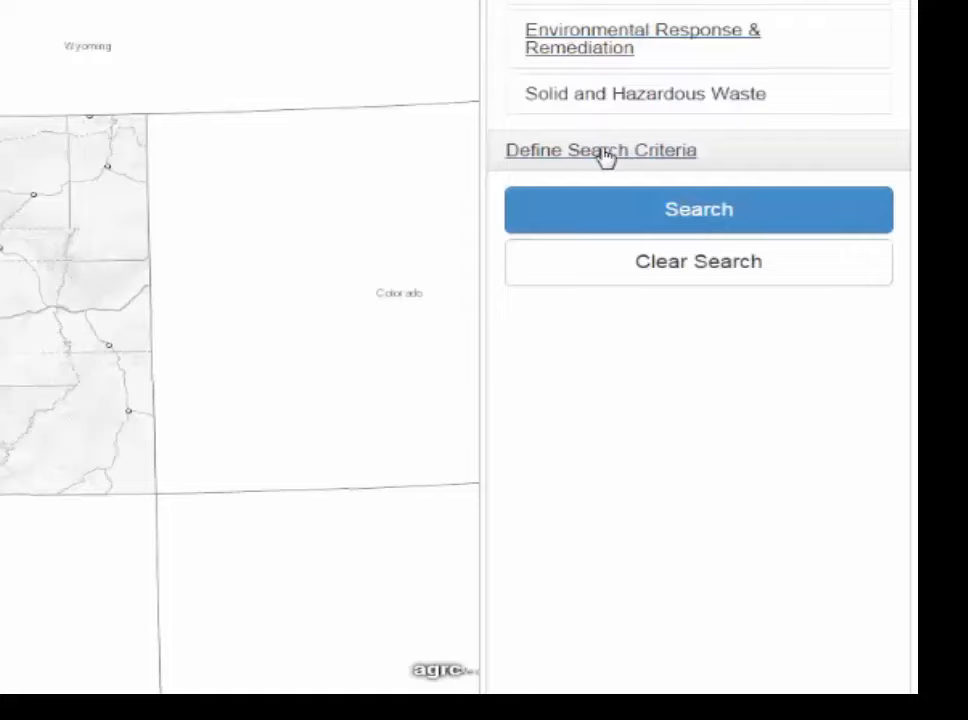
Review the search criteria for the Street Address, City and Statewide/County search types, including the list of counties
{"action": "scroll", "coordinate": [605, 158], "scroll_direction": "down", "scroll_amount": 2}
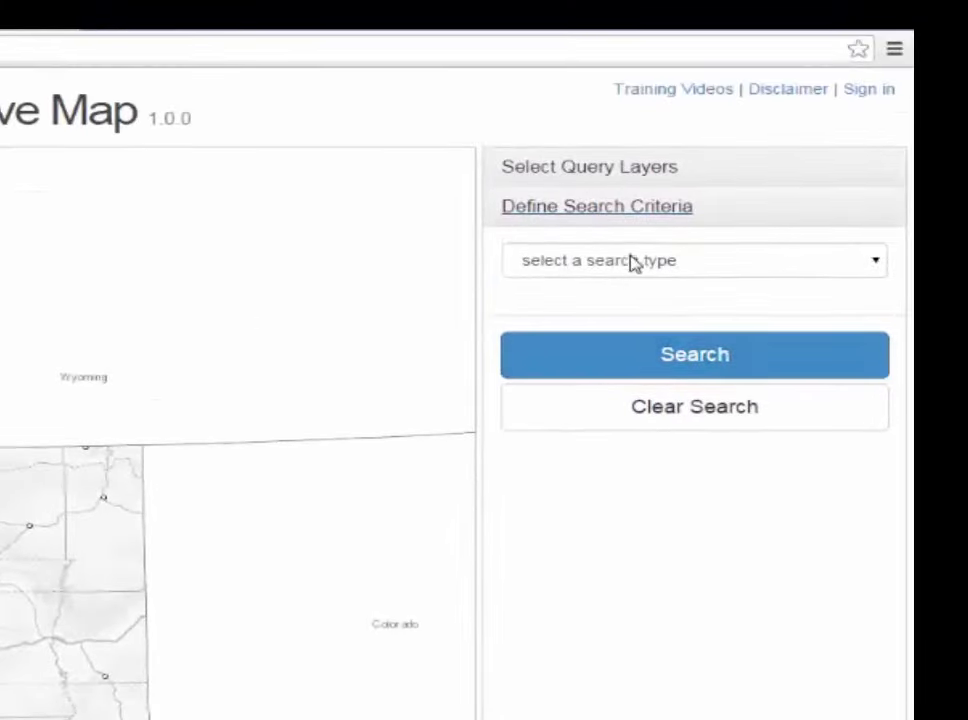
{"action": "left_click", "coordinate": [879, 264]}
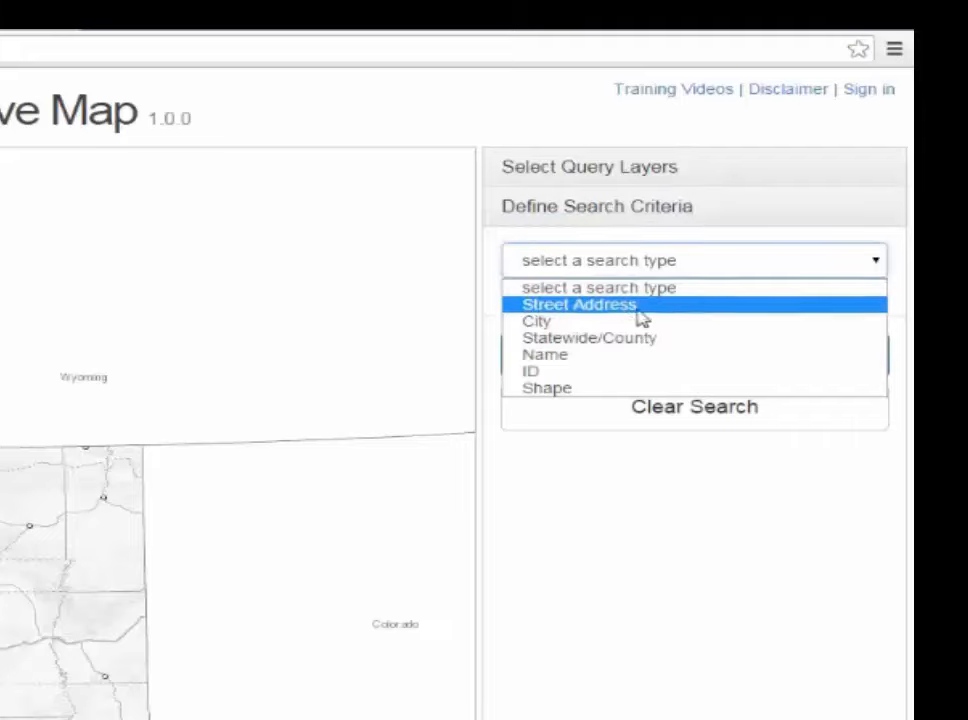
{"action": "left_click", "coordinate": [623, 305]}
{"action": "left_click", "coordinate": [879, 264]}
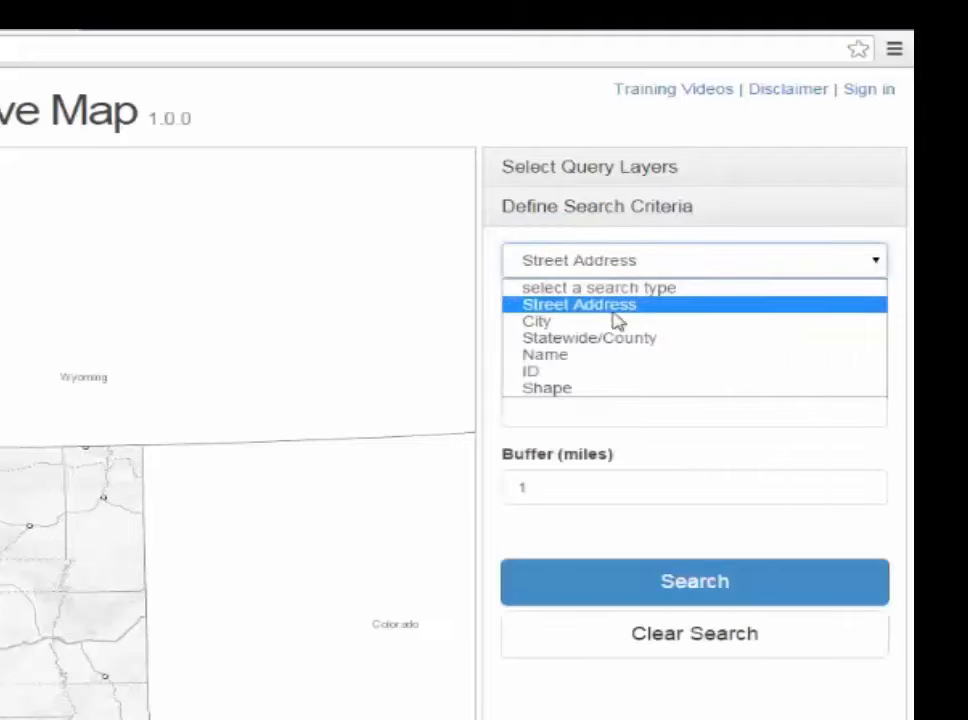
{"action": "left_click", "coordinate": [548, 326]}
{"action": "left_click", "coordinate": [879, 264]}
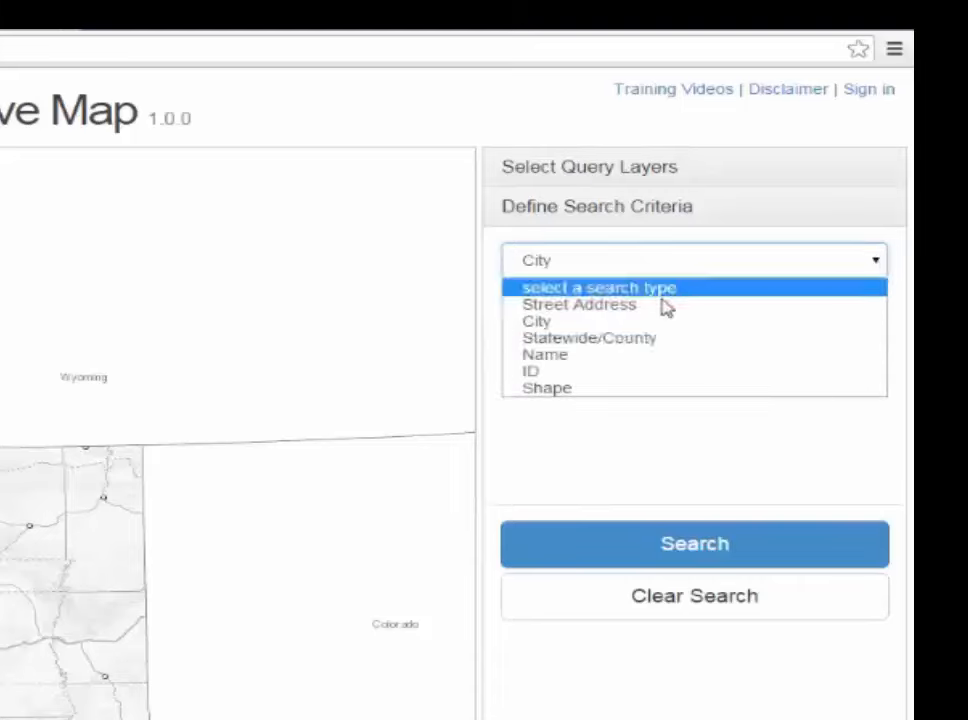
{"action": "left_click", "coordinate": [625, 340]}
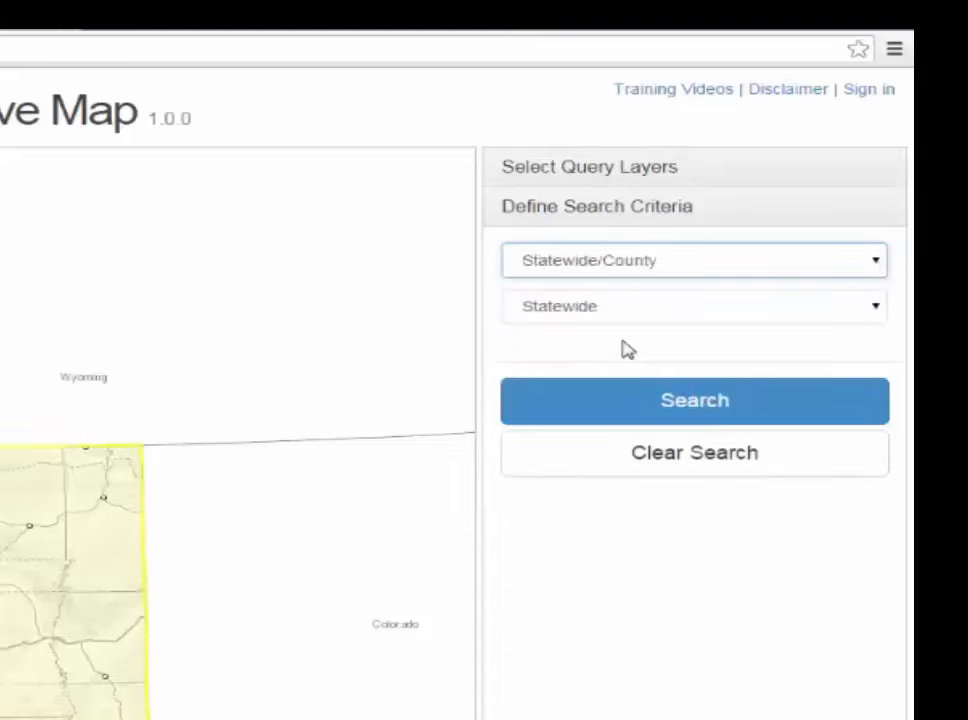
{"action": "left_click", "coordinate": [875, 311]}
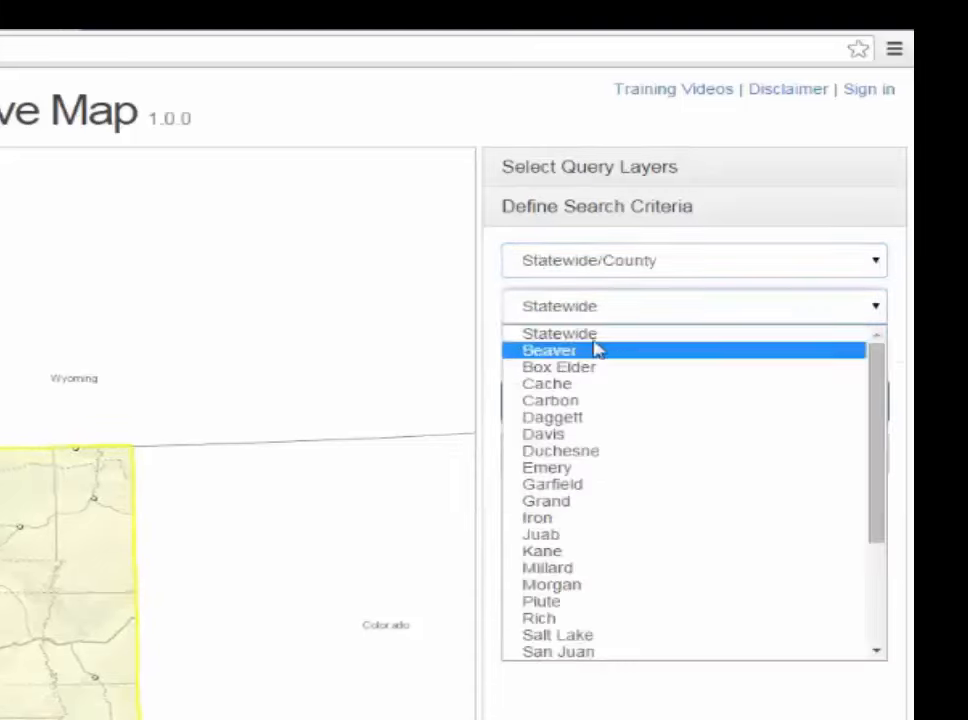
Review the search criteria for the Name and ID search types
{"action": "left_click", "coordinate": [879, 264]}
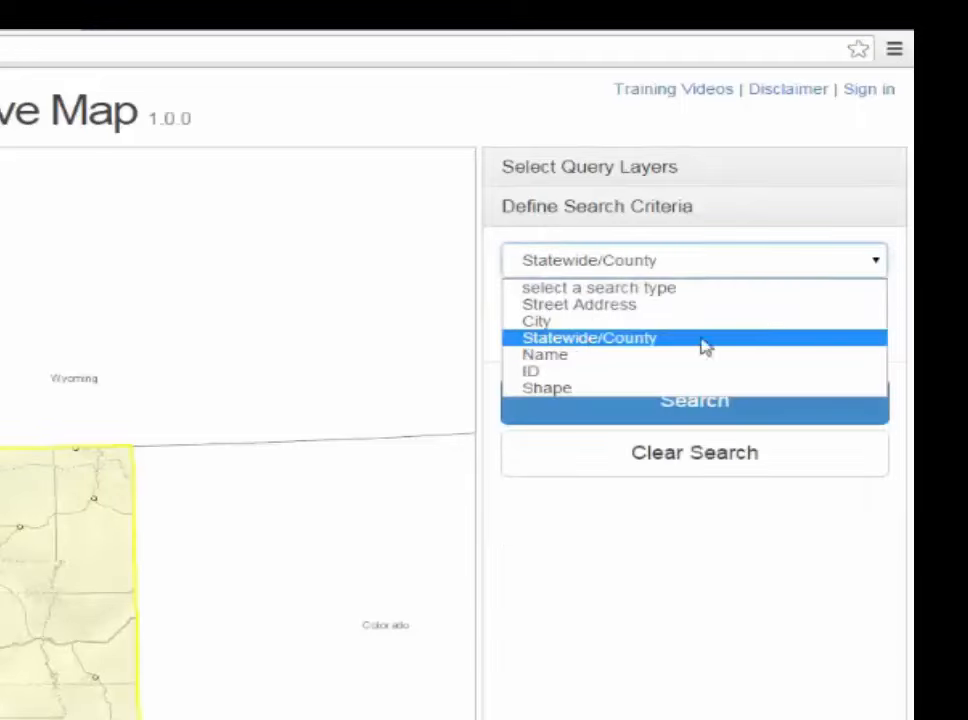
{"action": "left_click", "coordinate": [580, 366]}
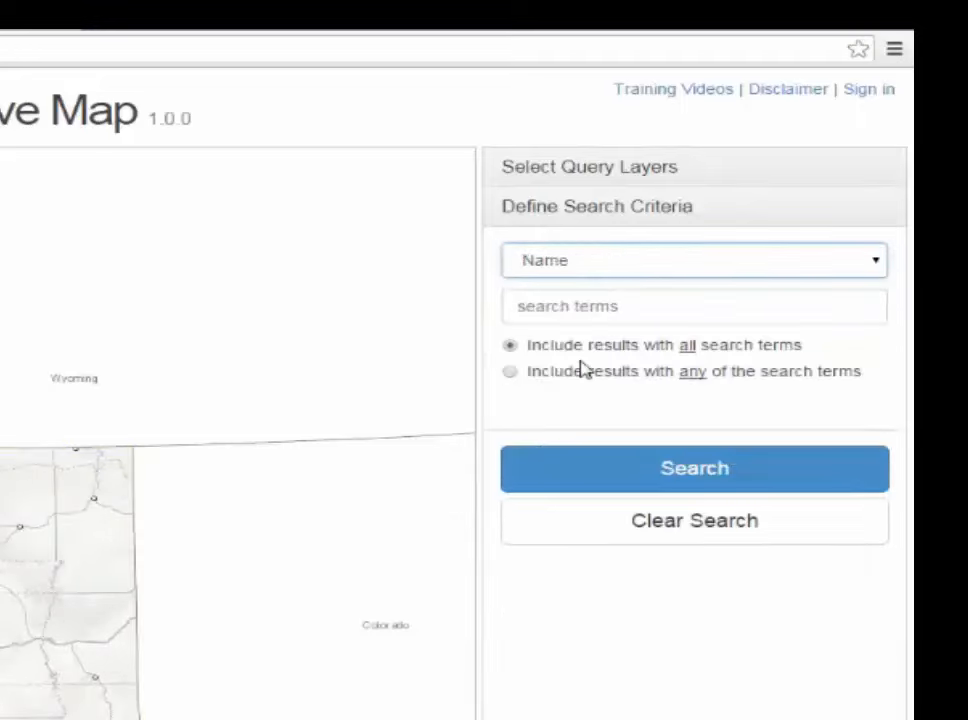
{"action": "left_click", "coordinate": [874, 262]}
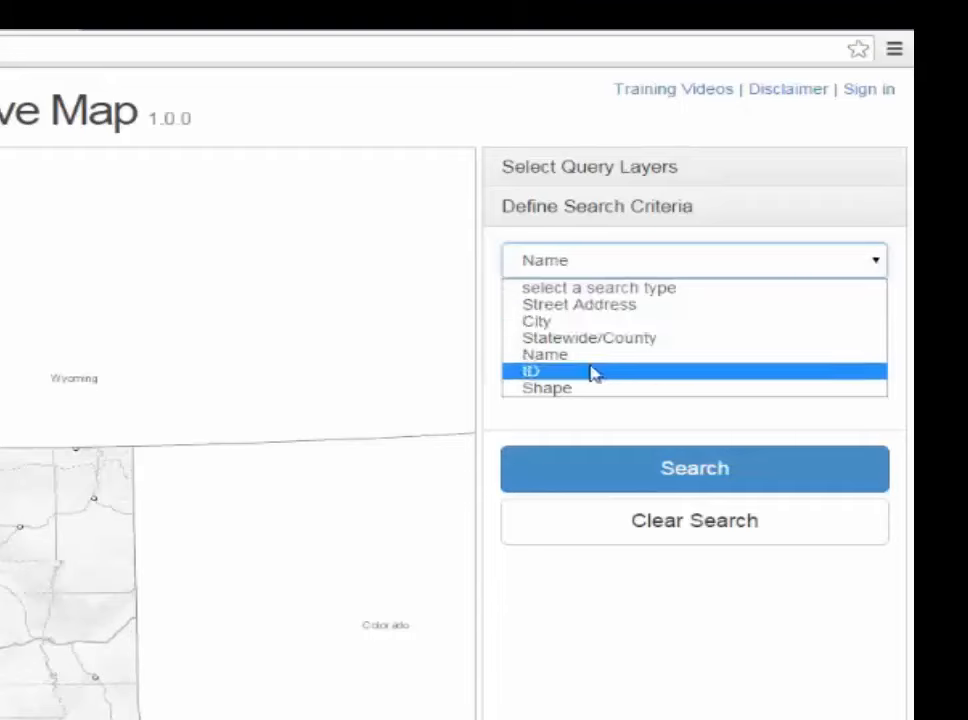
{"action": "left_click", "coordinate": [590, 371]}
Switch the search type to Shape and draw a four-sided polygon search area in central Utah
{"action": "left_click", "coordinate": [875, 262]}
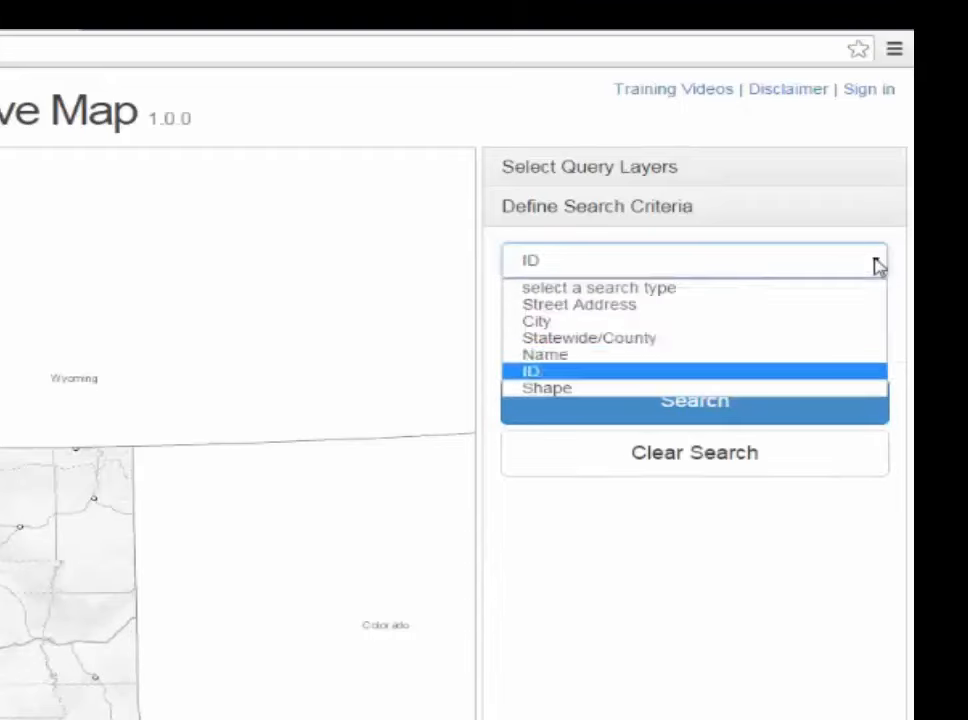
{"action": "left_click", "coordinate": [591, 389]}
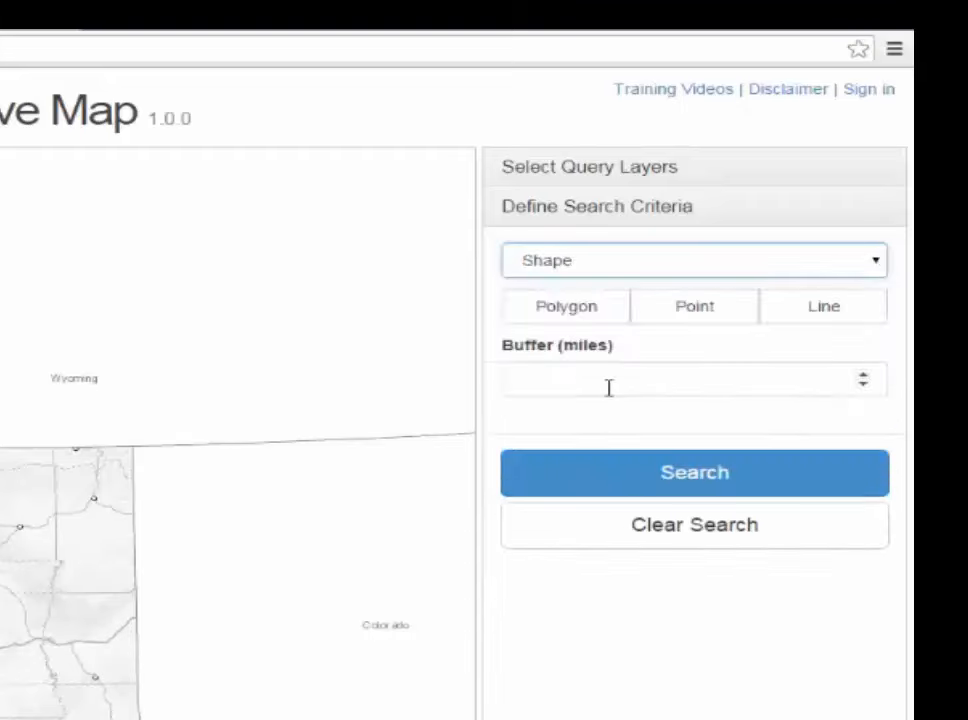
{"action": "left_click", "coordinate": [570, 308]}
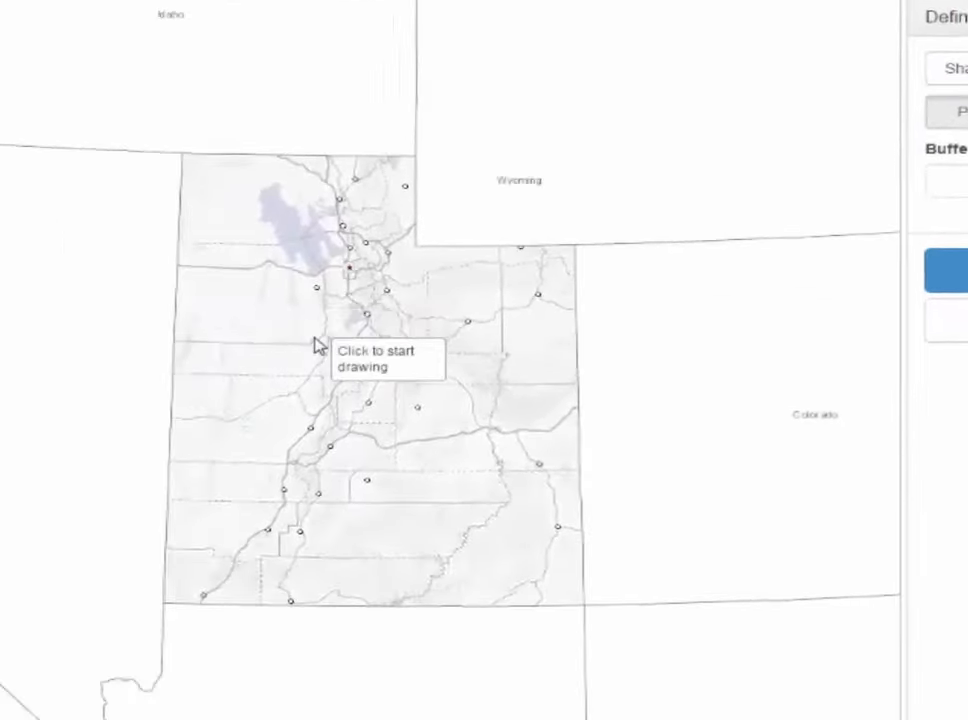
{"action": "left_click", "coordinate": [315, 337]}
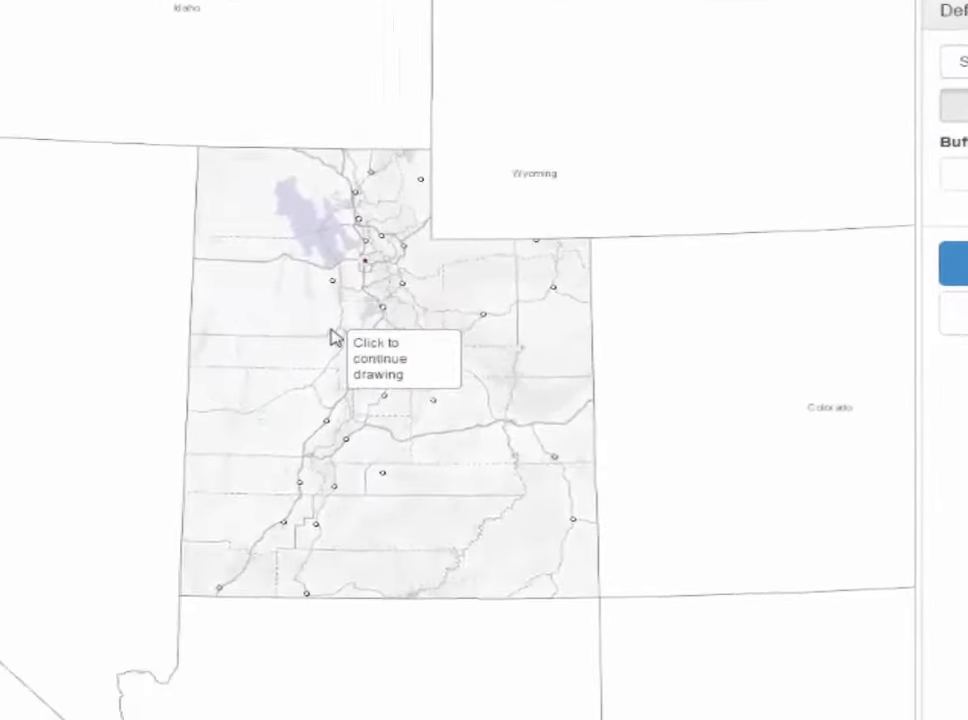
{"action": "left_click", "coordinate": [405, 334]}
{"action": "left_click", "coordinate": [396, 391]}
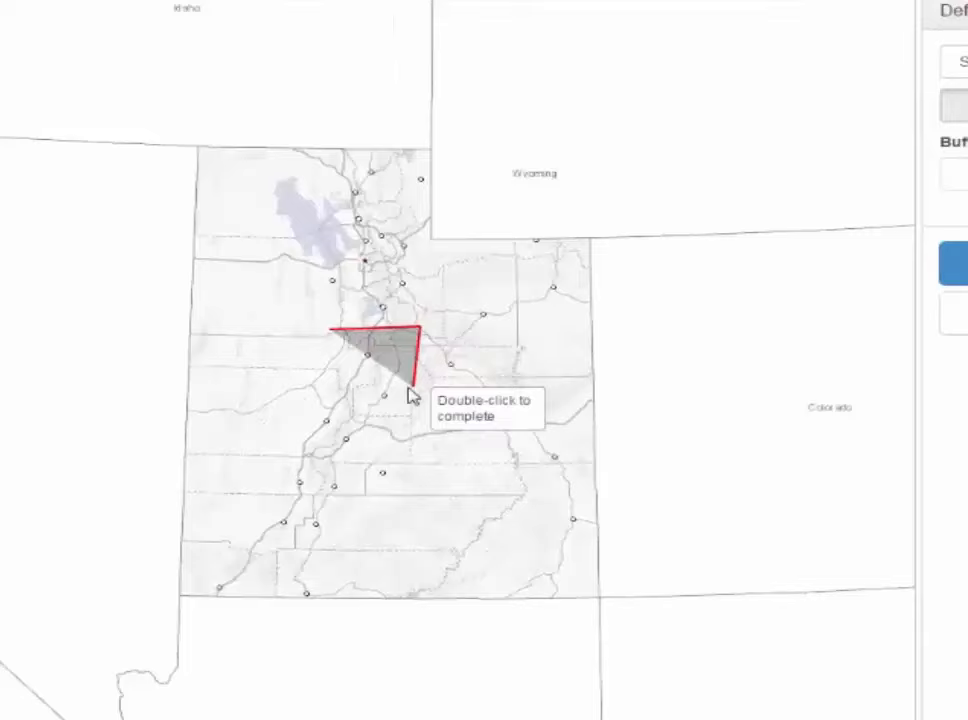
{"action": "left_click", "coordinate": [346, 384]}
{"action": "left_click", "coordinate": [336, 333]}
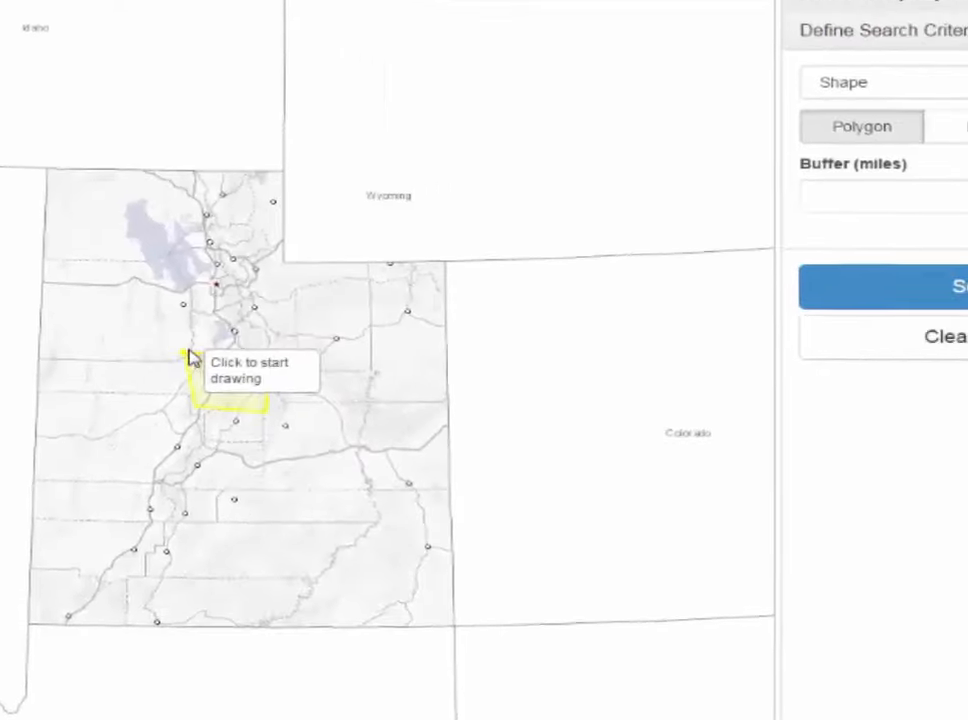
Try the other search shapes by placing a point and drawing a line on the Utah map, and check the buffer in miles
{"action": "left_click", "coordinate": [788, 162]}
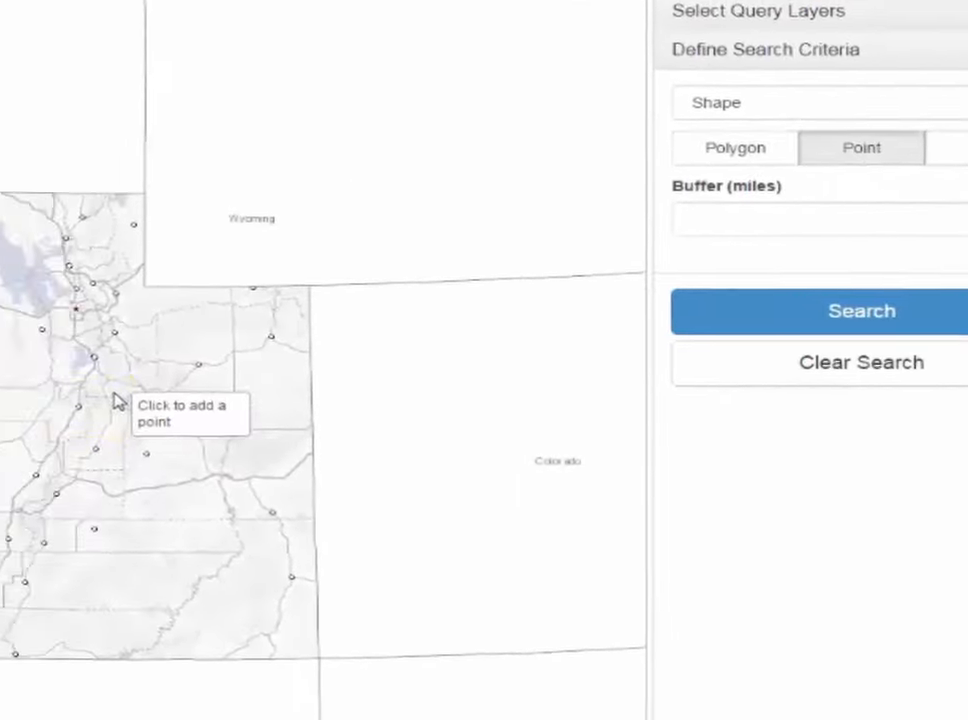
{"action": "left_click", "coordinate": [32, 403]}
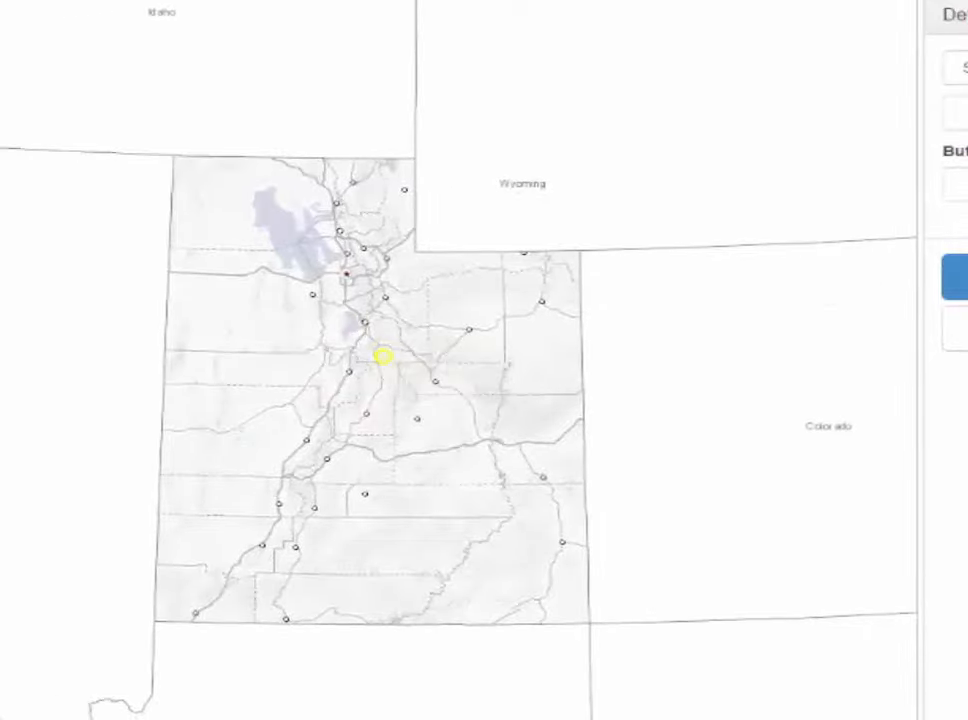
{"action": "left_click", "coordinate": [967, 111]}
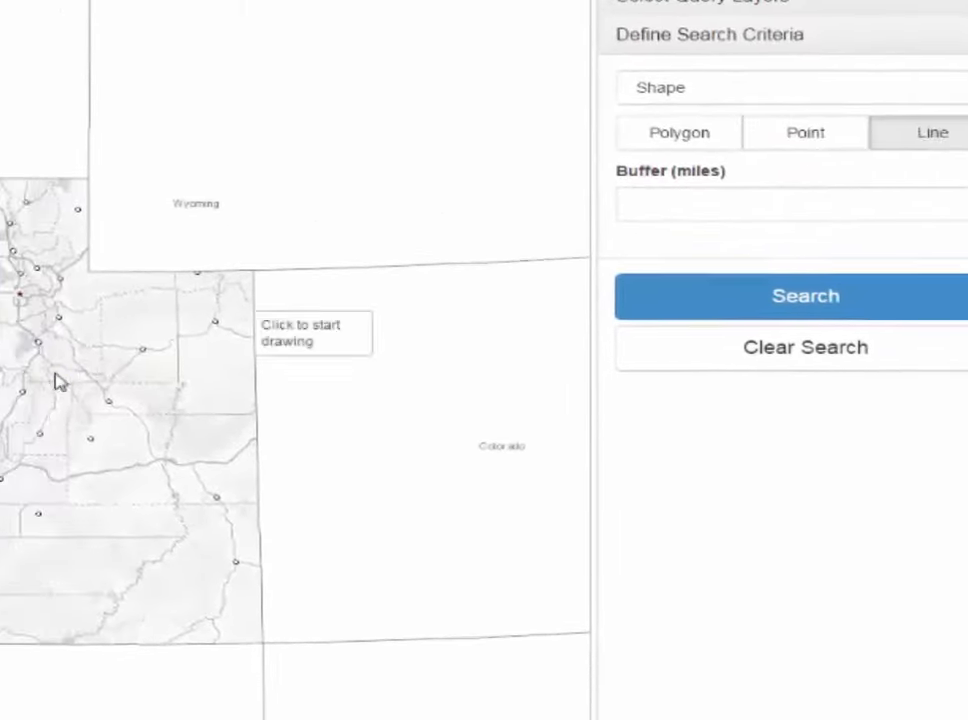
{"action": "left_click", "coordinate": [246, 353]}
{"action": "double_click", "coordinate": [82, 371]}
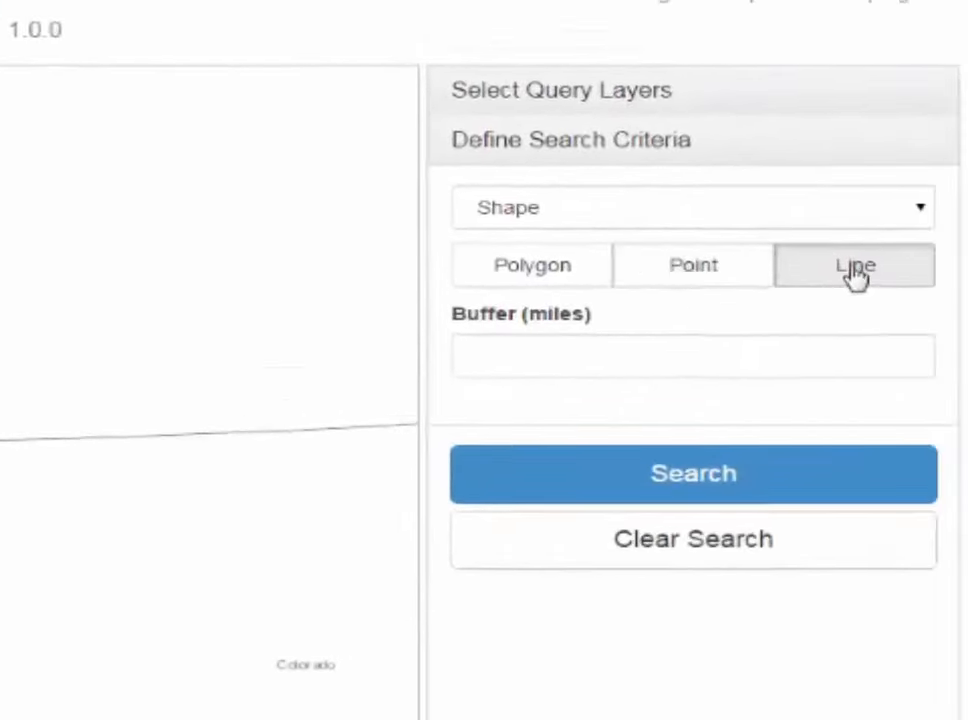
{"action": "left_click", "coordinate": [903, 351]}
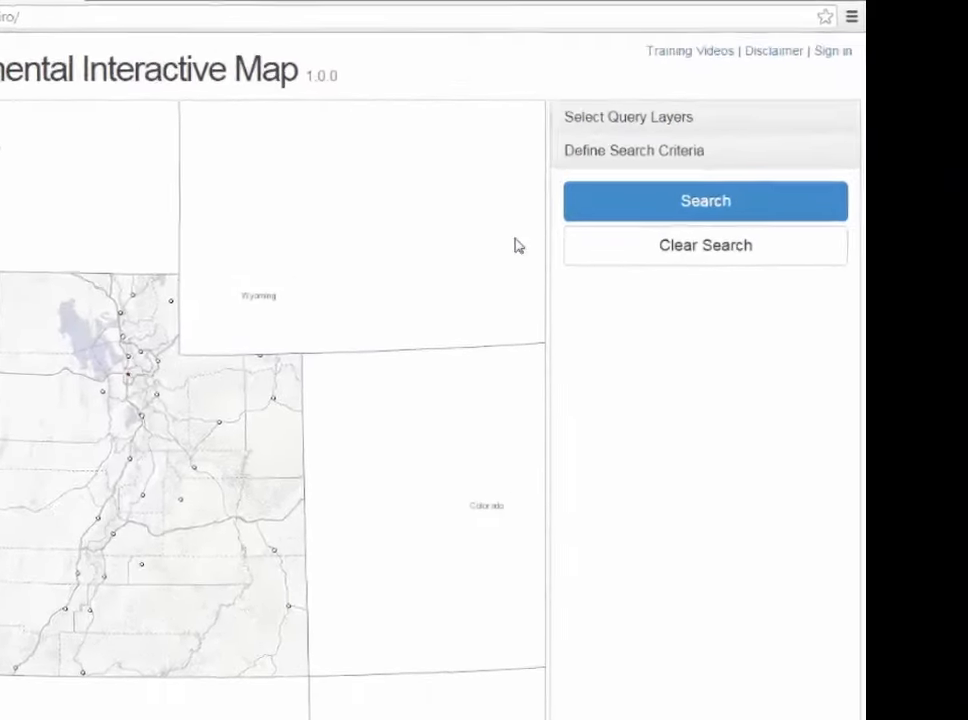
Select Underground Storage Tanks under Environmental Response & Remediation as the query layer, and open the search criteria
{"action": "left_click", "coordinate": [481, 140]}
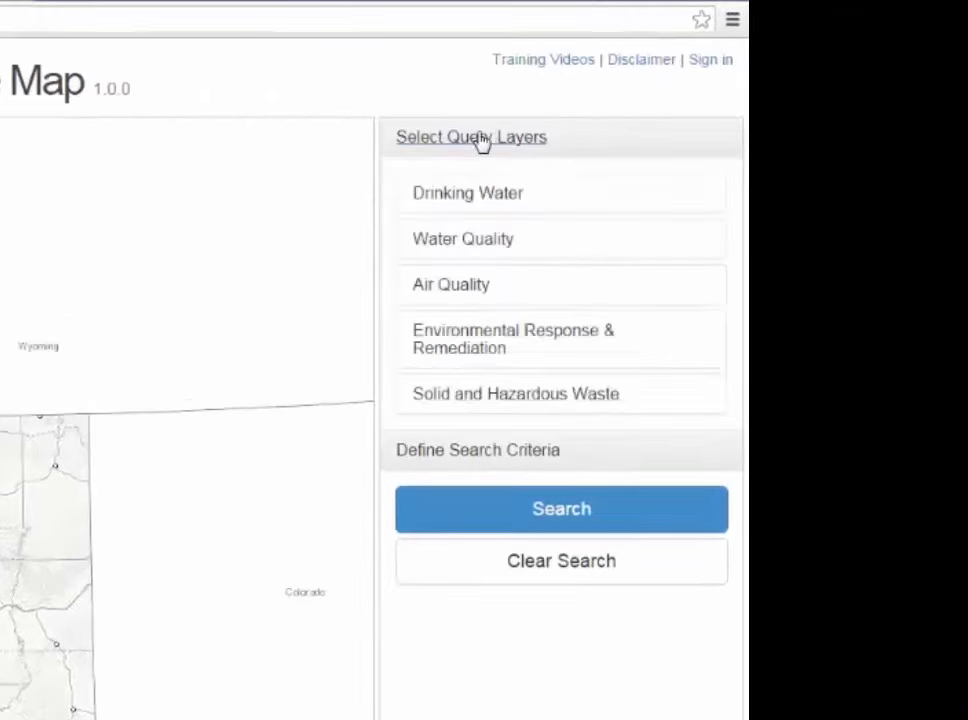
{"action": "left_click", "coordinate": [443, 341]}
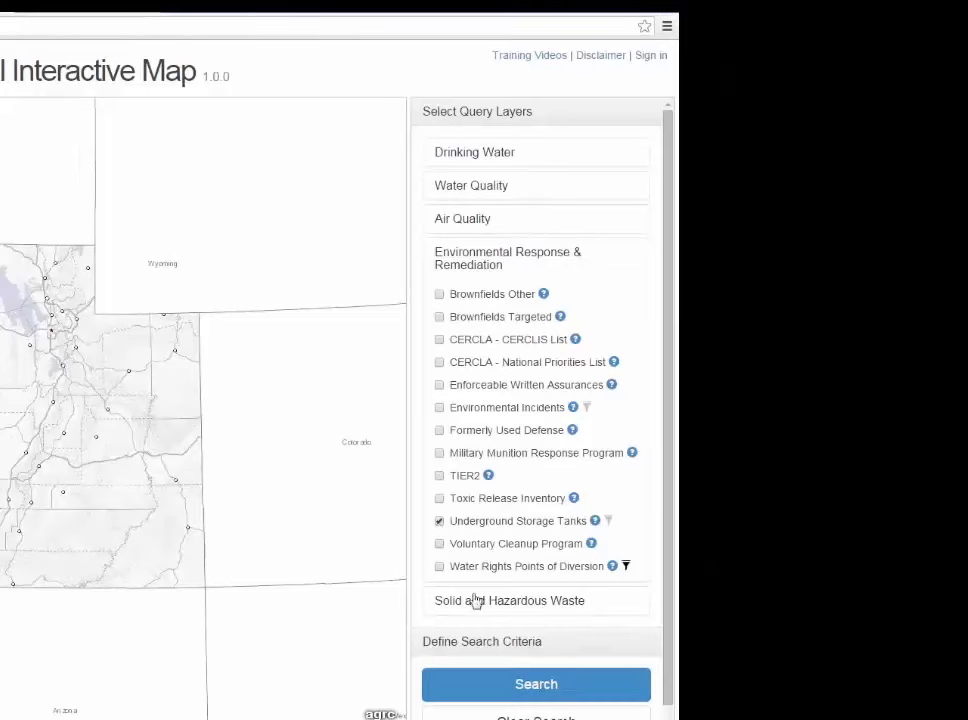
{"action": "left_click", "coordinate": [482, 646]}
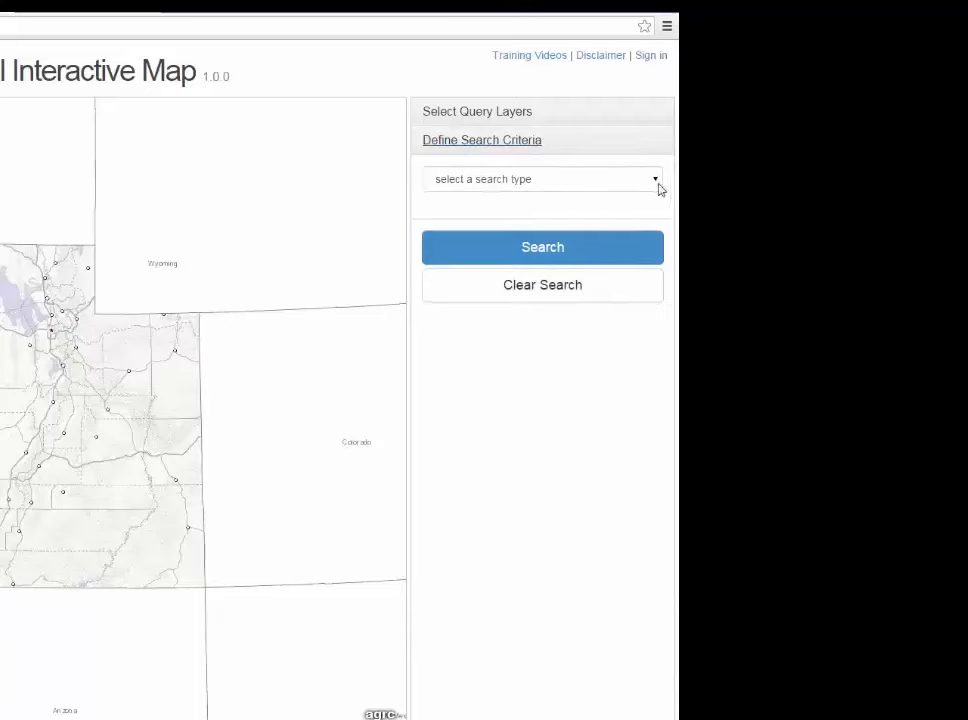
Set the search type to City, choose Vernal as the city, and run the Underground Storage Tanks search
{"action": "left_click", "coordinate": [658, 180]}
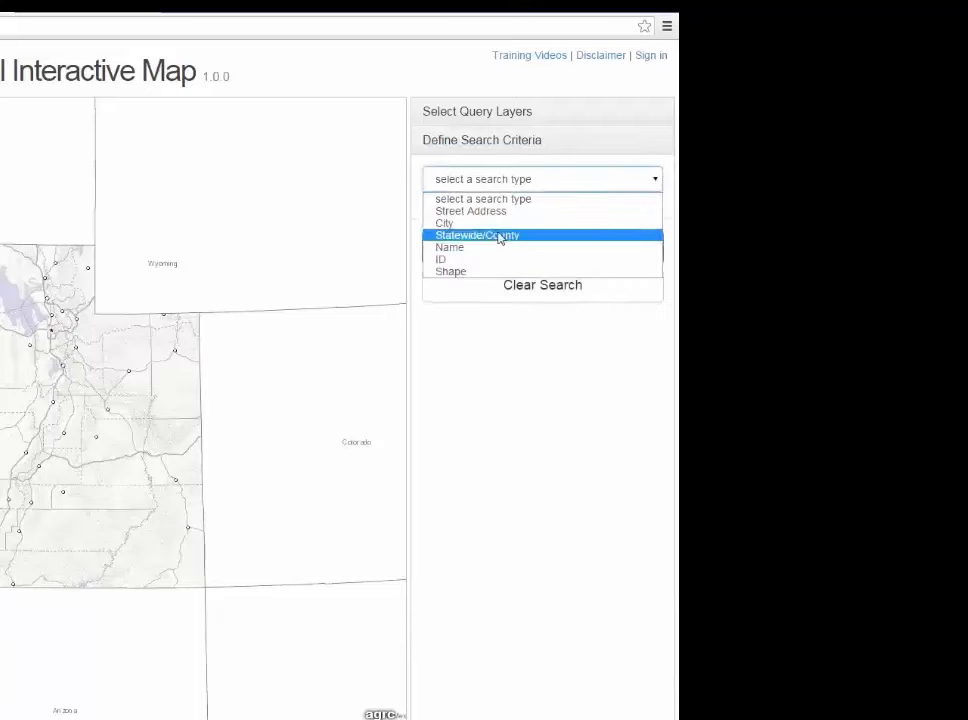
{"action": "left_click", "coordinate": [446, 223]}
{"action": "left_click", "coordinate": [474, 218]}
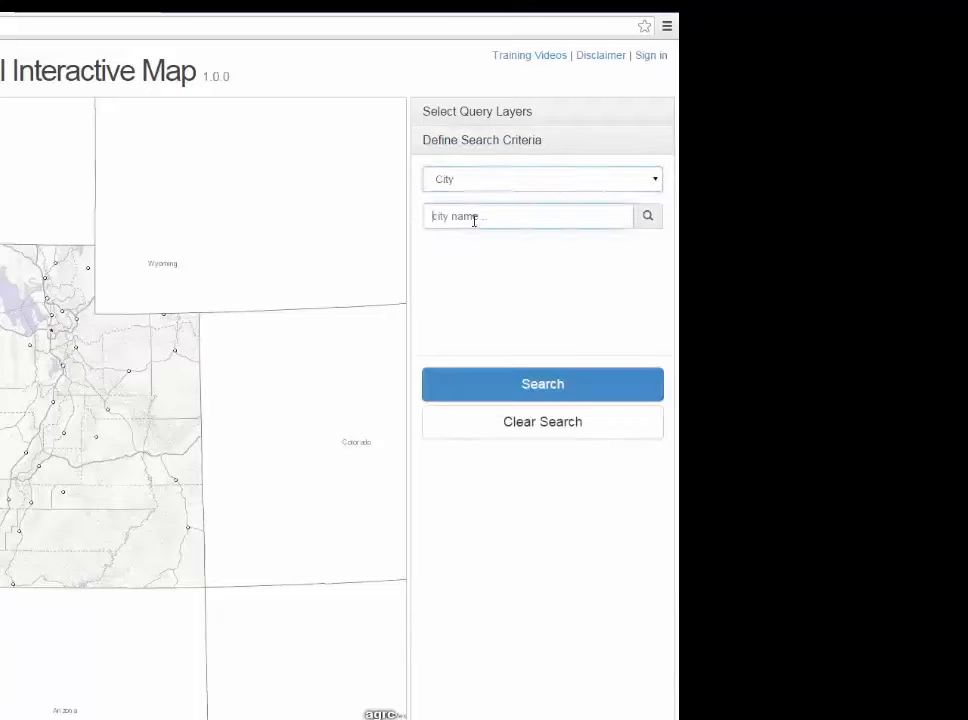
{"action": "type", "text": "vernal"}
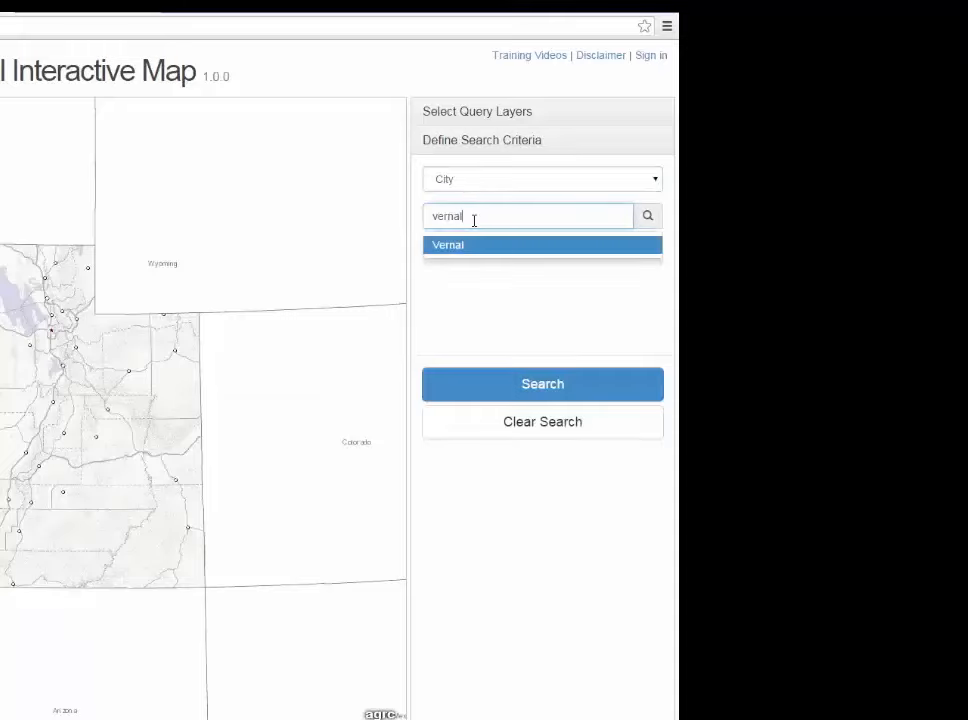
{"action": "left_click", "coordinate": [465, 247]}
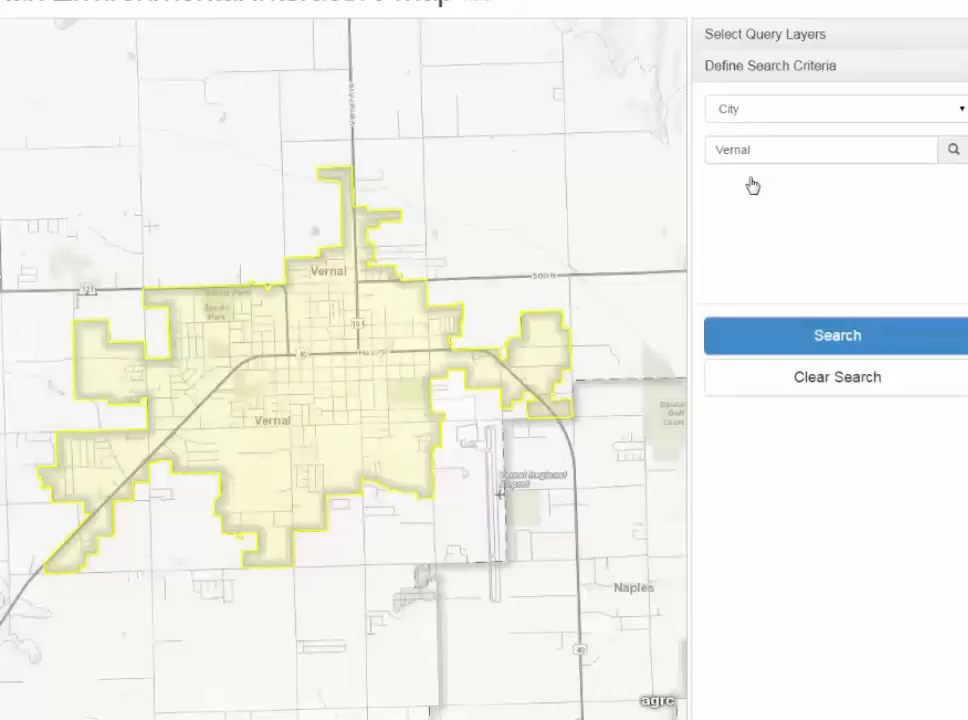
{"action": "left_click", "coordinate": [853, 337]}
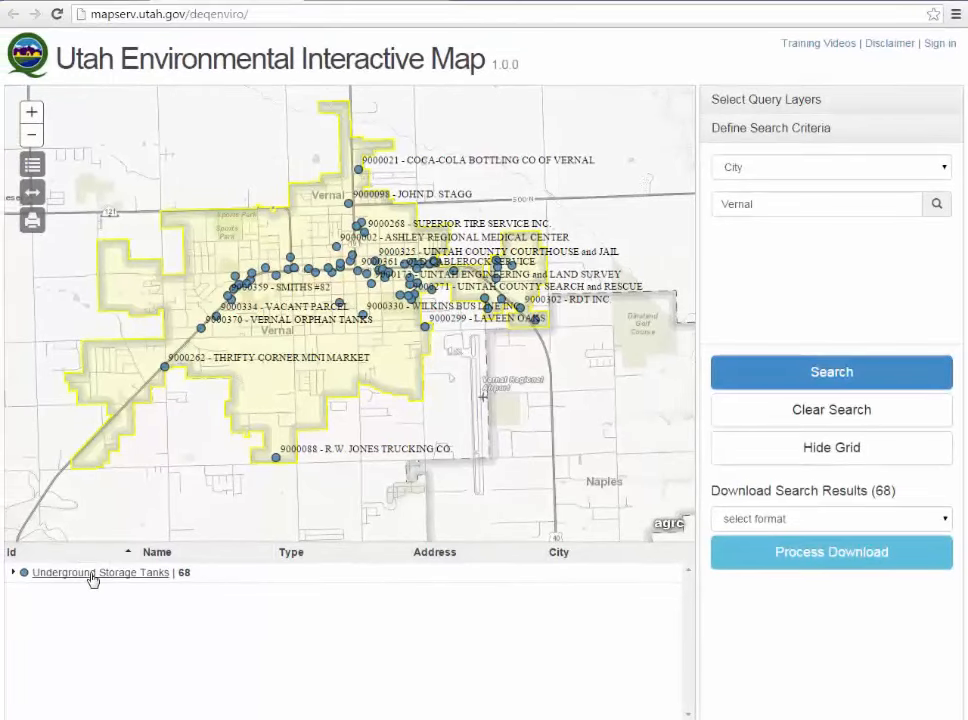
Expand the Underground Storage Tanks group in the results, and hide and show the results grid
{"action": "left_click", "coordinate": [92, 575]}
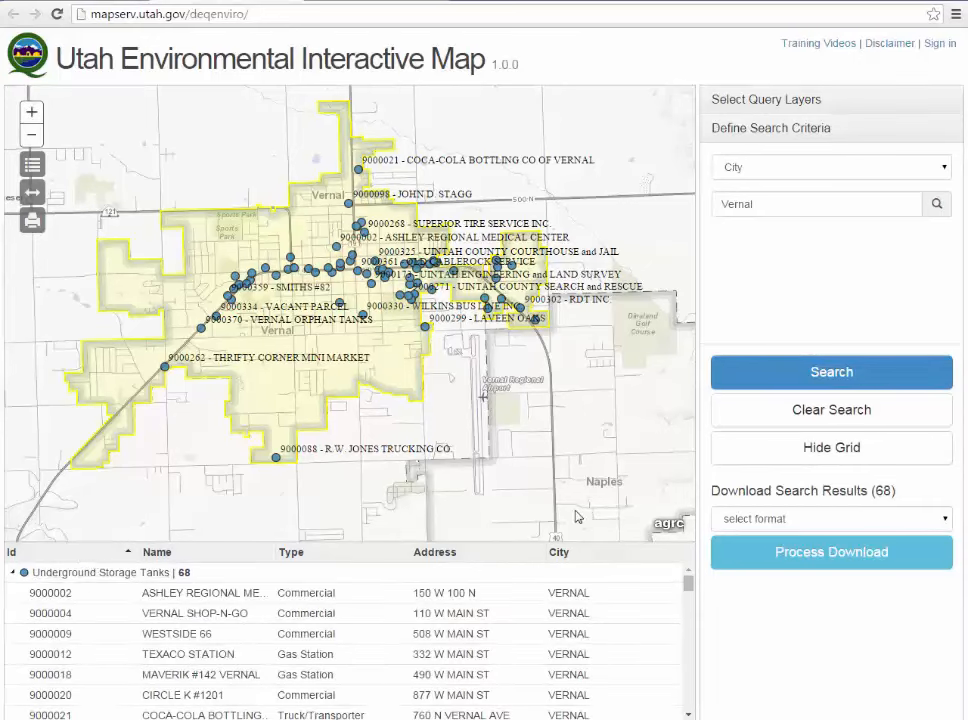
{"action": "left_click", "coordinate": [837, 450]}
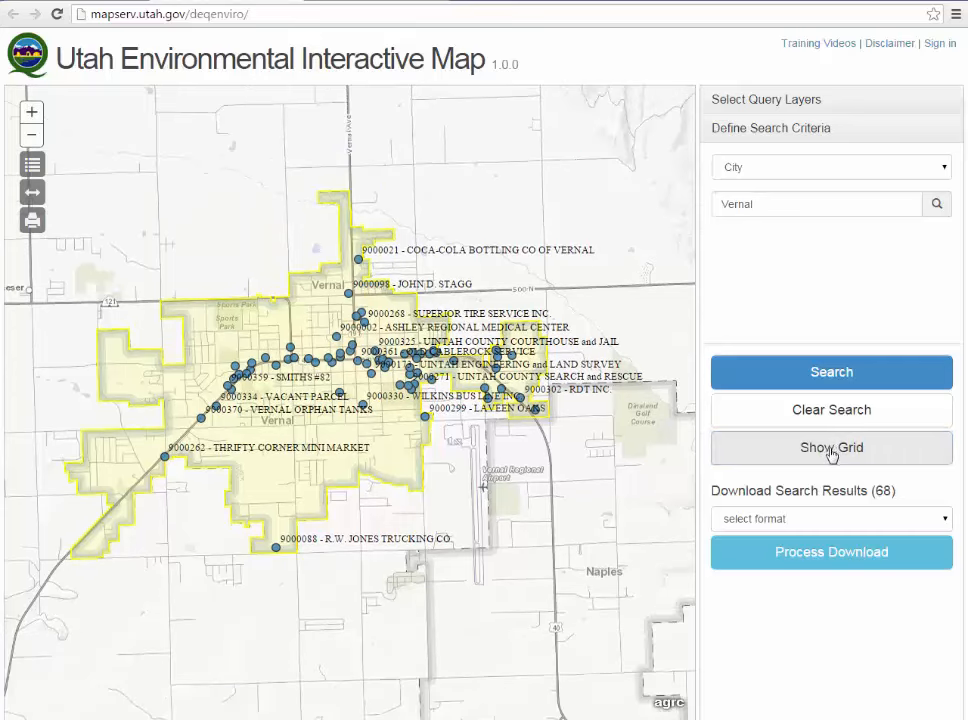
{"action": "left_click", "coordinate": [832, 450]}
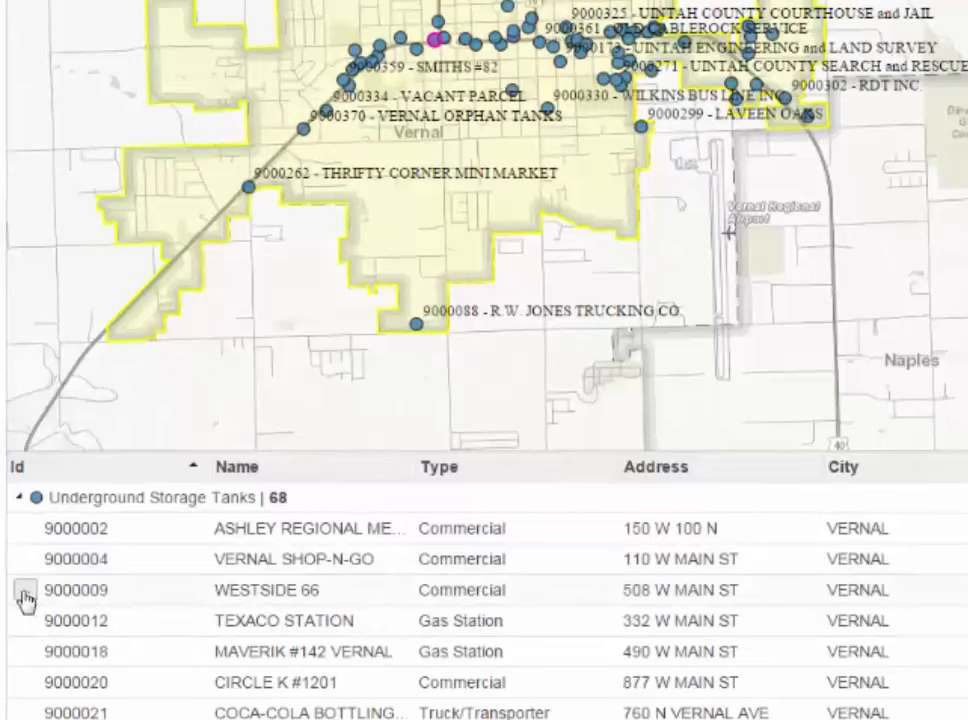
Review the WESTSIDE 66 facility's attributes and its related LUST and Tank UST records, and open the first LUST record's additional info
{"action": "left_click", "coordinate": [25, 598]}
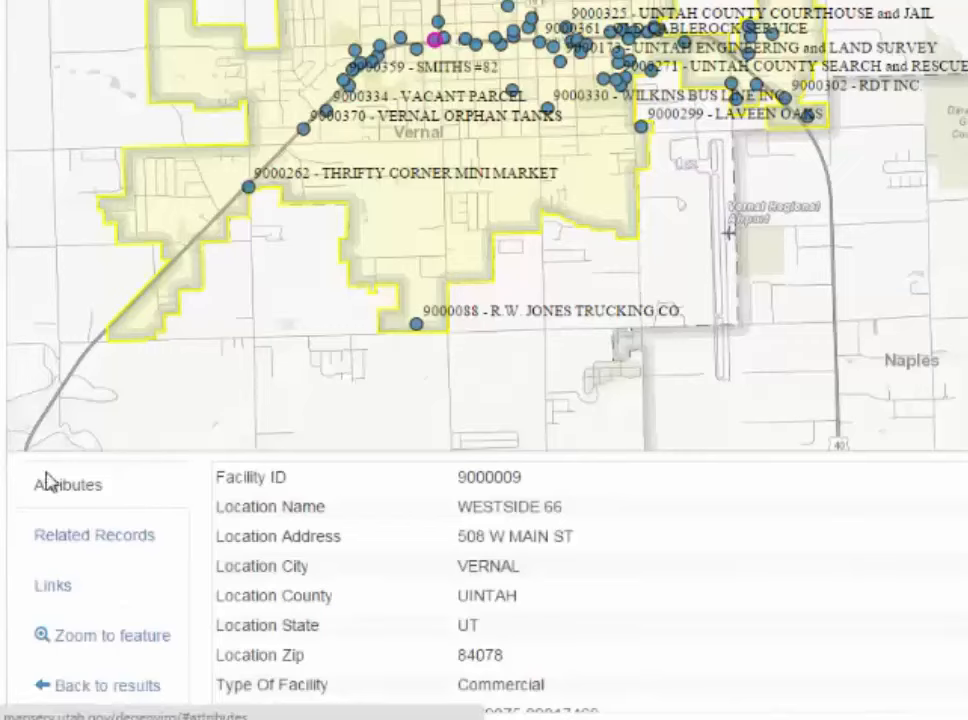
{"action": "left_click", "coordinate": [113, 545]}
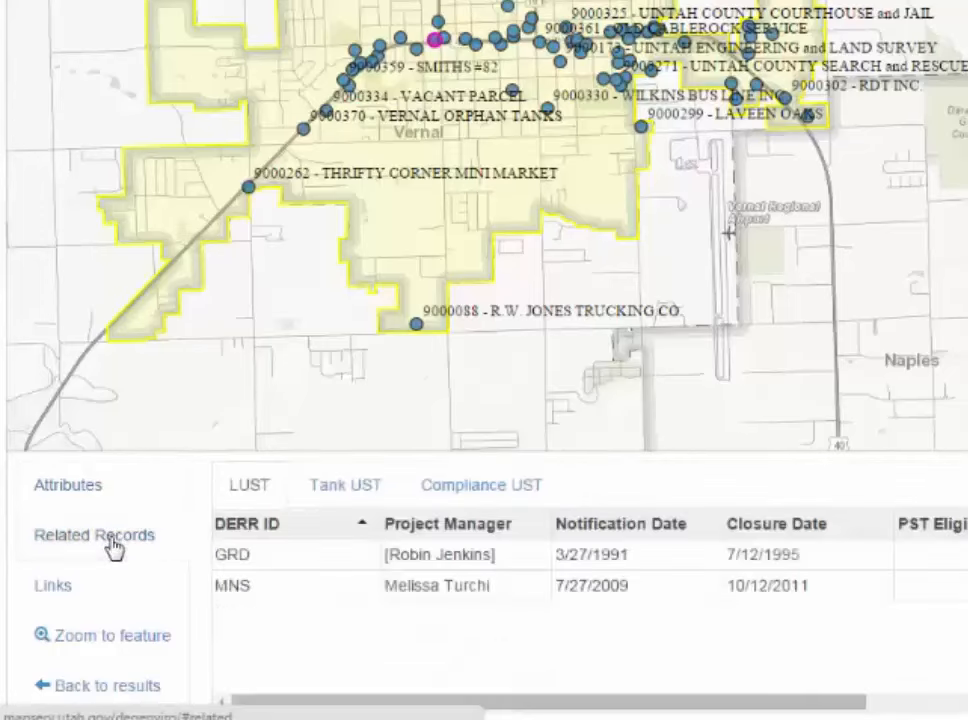
{"action": "left_click", "coordinate": [360, 490]}
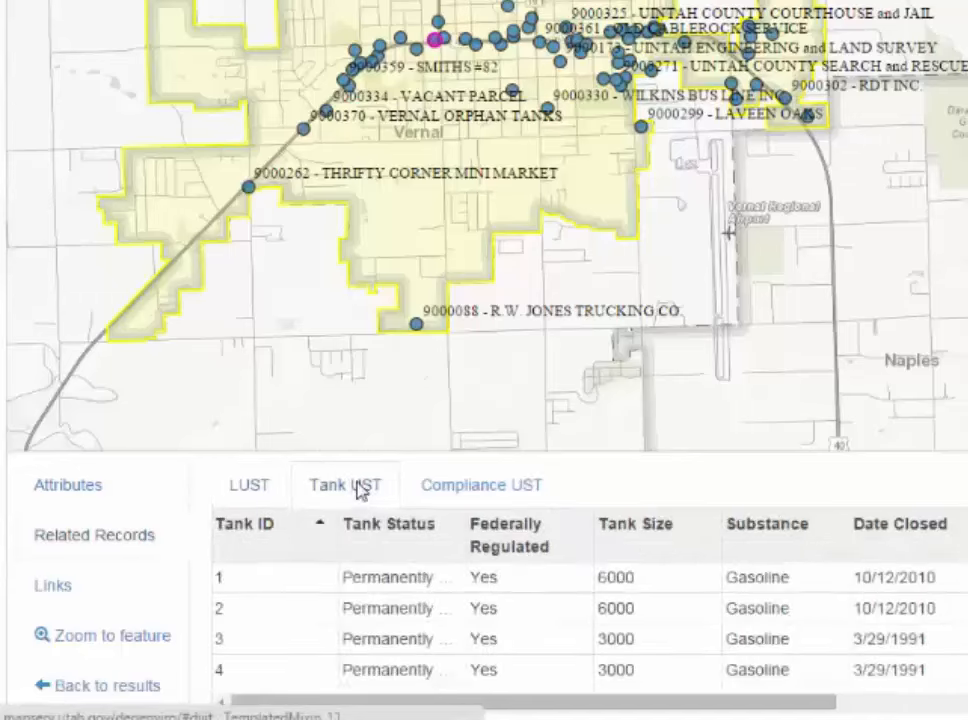
{"action": "left_click", "coordinate": [252, 488]}
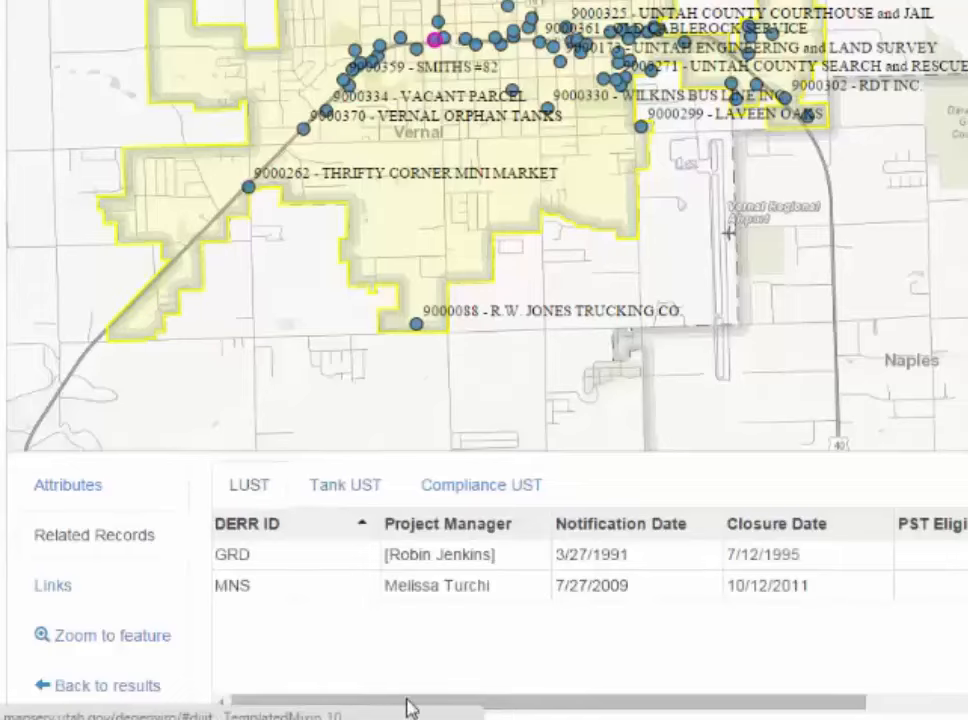
{"action": "left_click_drag", "start_coordinate": [534, 704], "coordinate": [815, 718]}
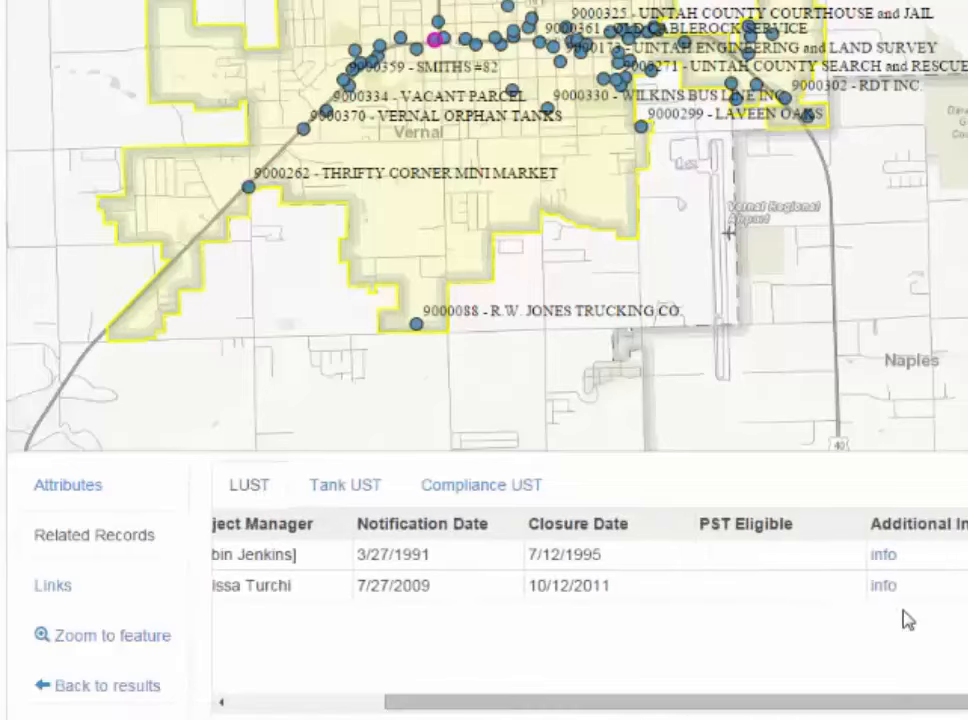
{"action": "left_click", "coordinate": [882, 557]}
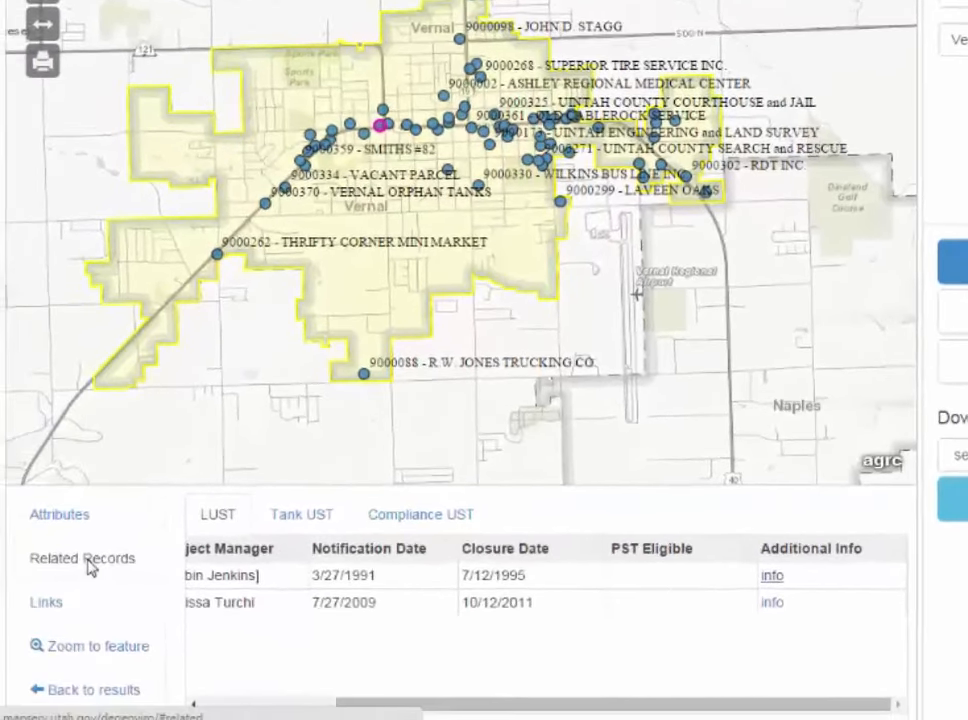
Open the facility's Documents, GRAMA Request and Additional Info links, and dismiss the UST Priority Assessment disclaimer
{"action": "left_click", "coordinate": [52, 606]}
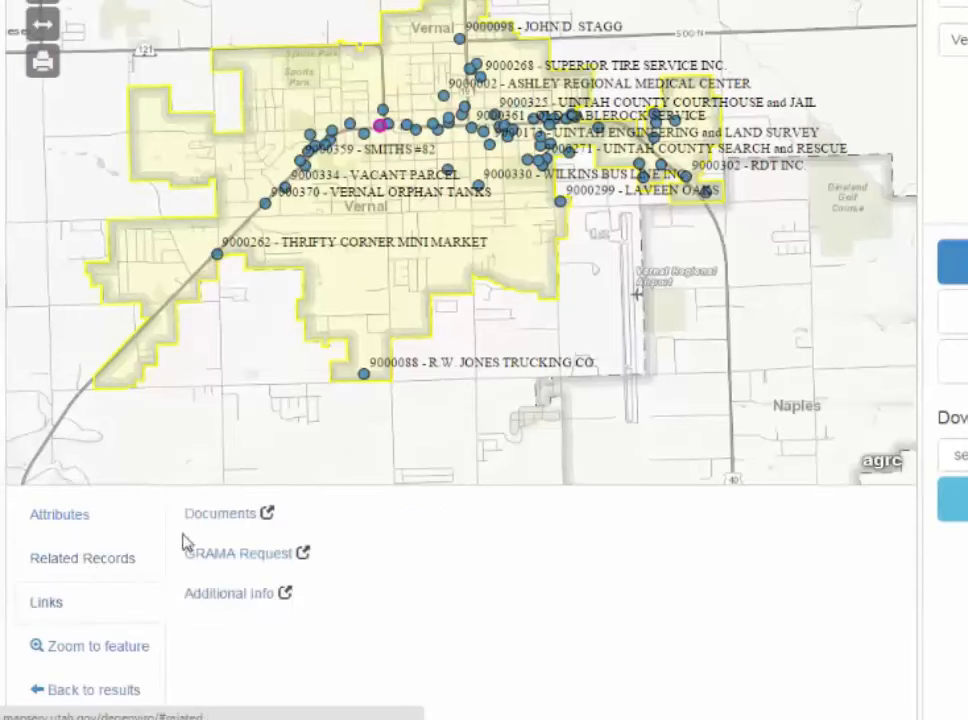
{"action": "left_click", "coordinate": [220, 528]}
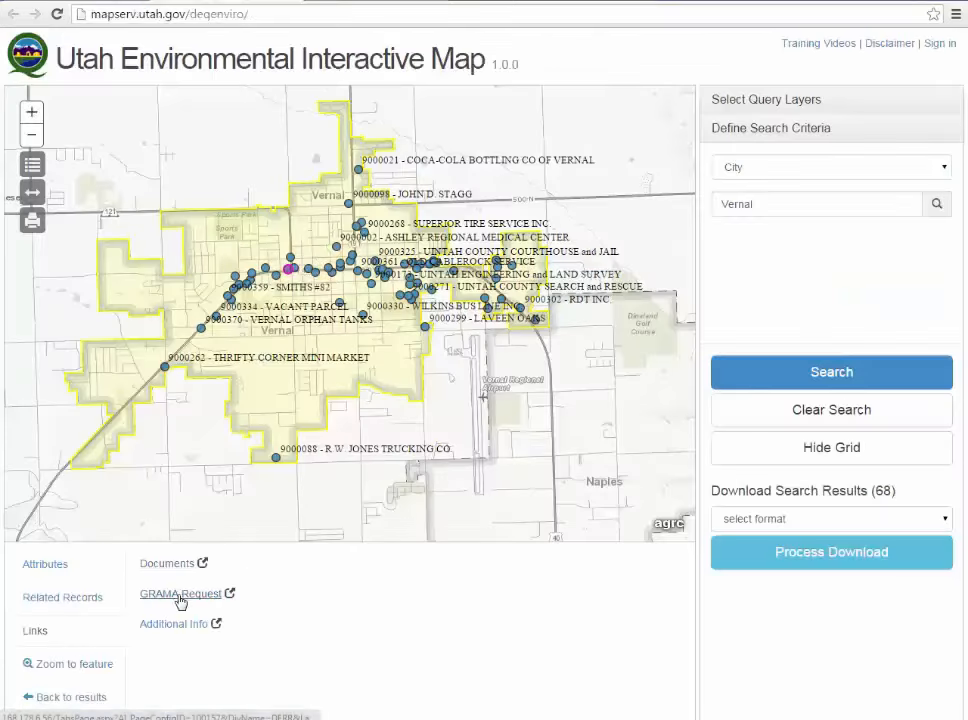
{"action": "left_click", "coordinate": [180, 593]}
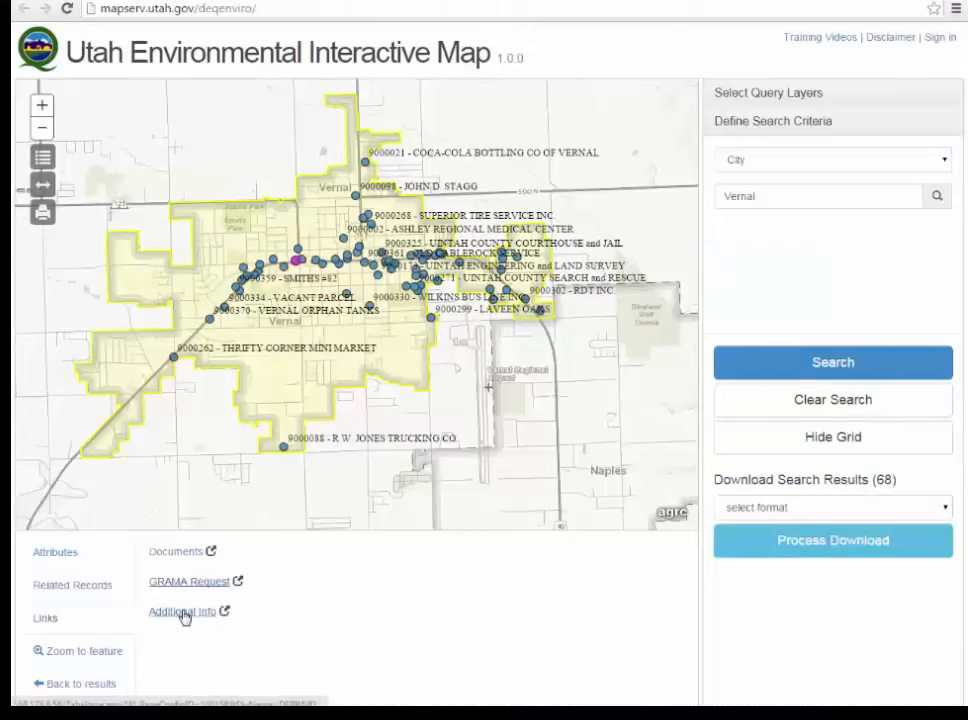
{"action": "left_click", "coordinate": [184, 613]}
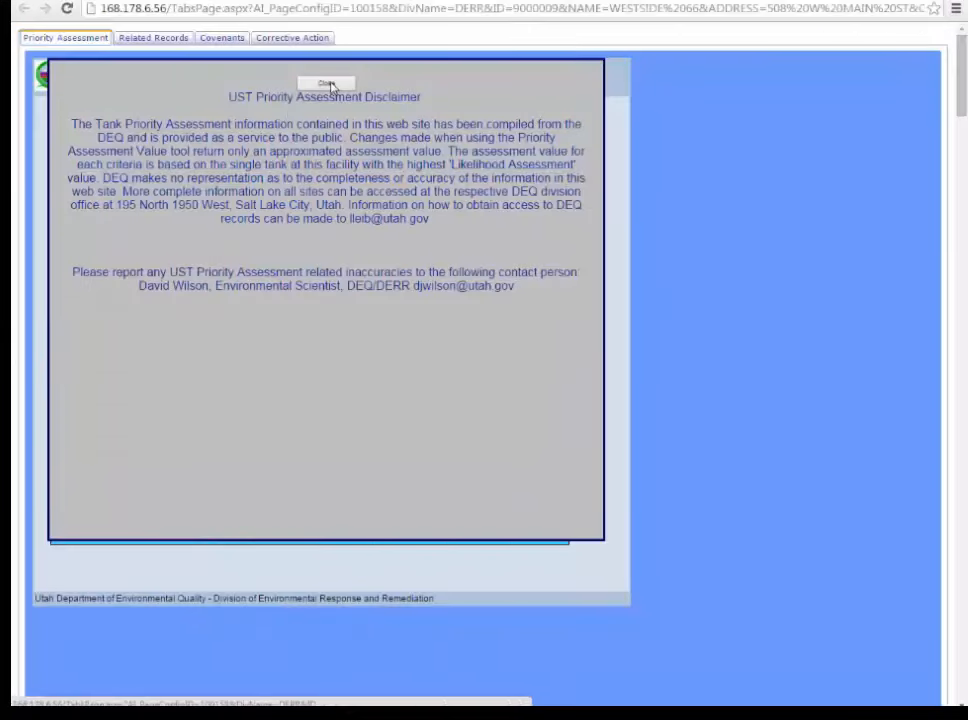
{"action": "left_click", "coordinate": [336, 85]}
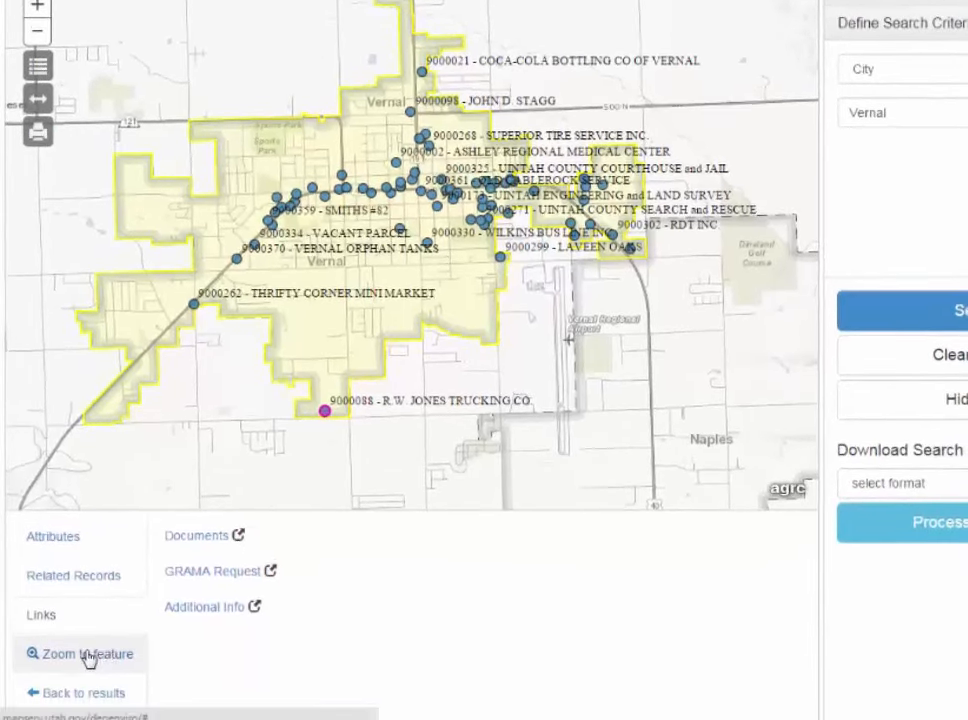
Zoom the map to the R.W. Jones Trucking Co. facility and return to the results list
{"action": "left_click", "coordinate": [88, 656]}
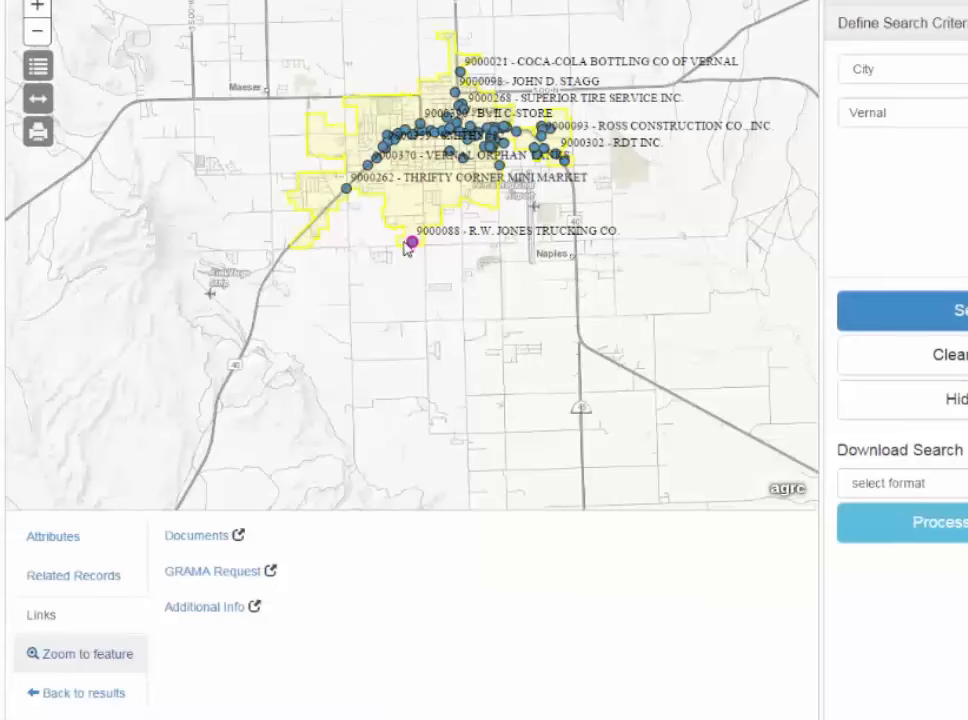
{"action": "left_click", "coordinate": [81, 693]}
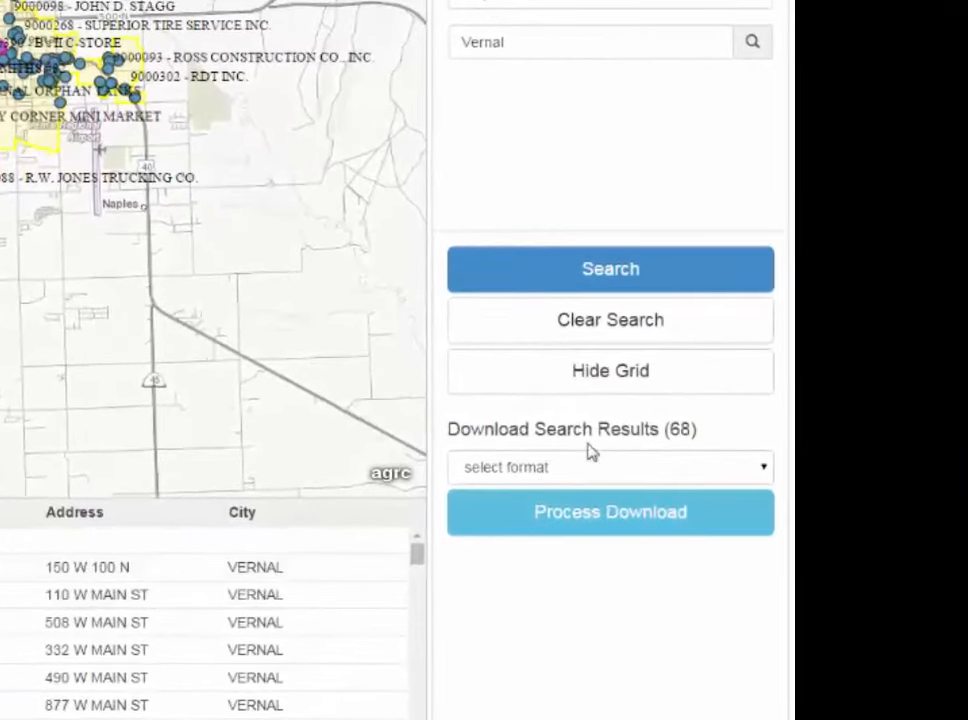
Process a download of the search results in .xls format, and clear the search
{"action": "left_click", "coordinate": [765, 470]}
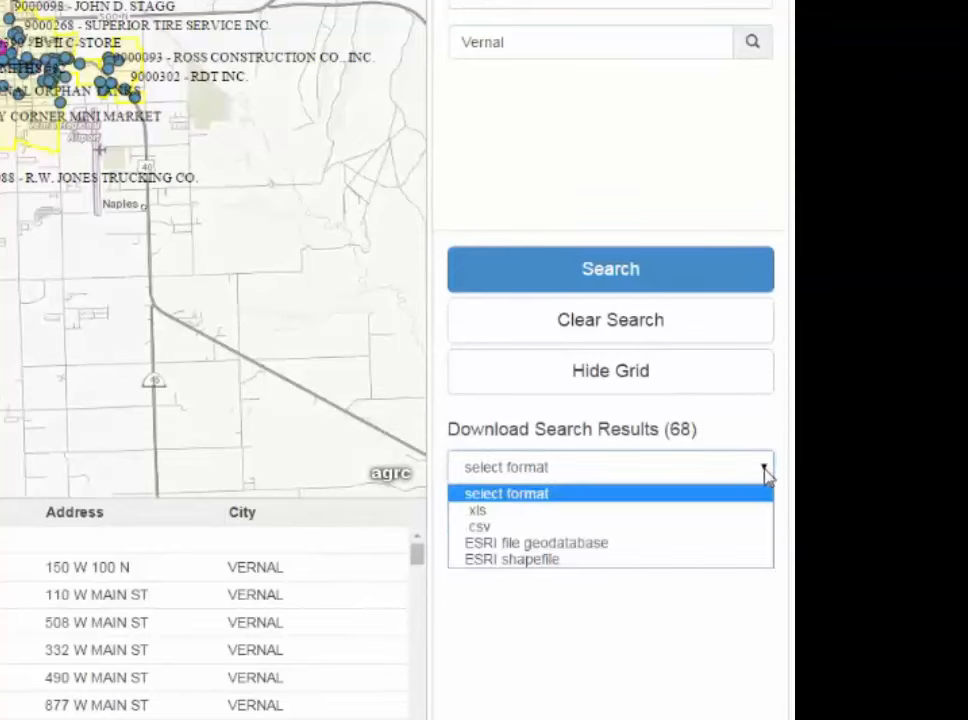
{"action": "left_click", "coordinate": [477, 512]}
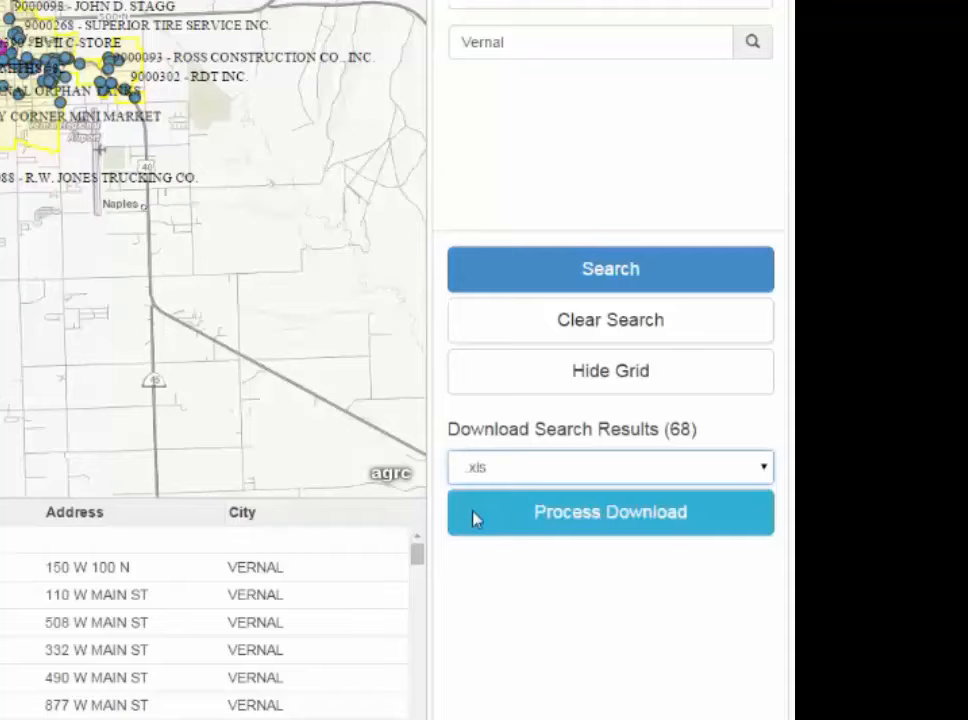
{"action": "left_click", "coordinate": [590, 523]}
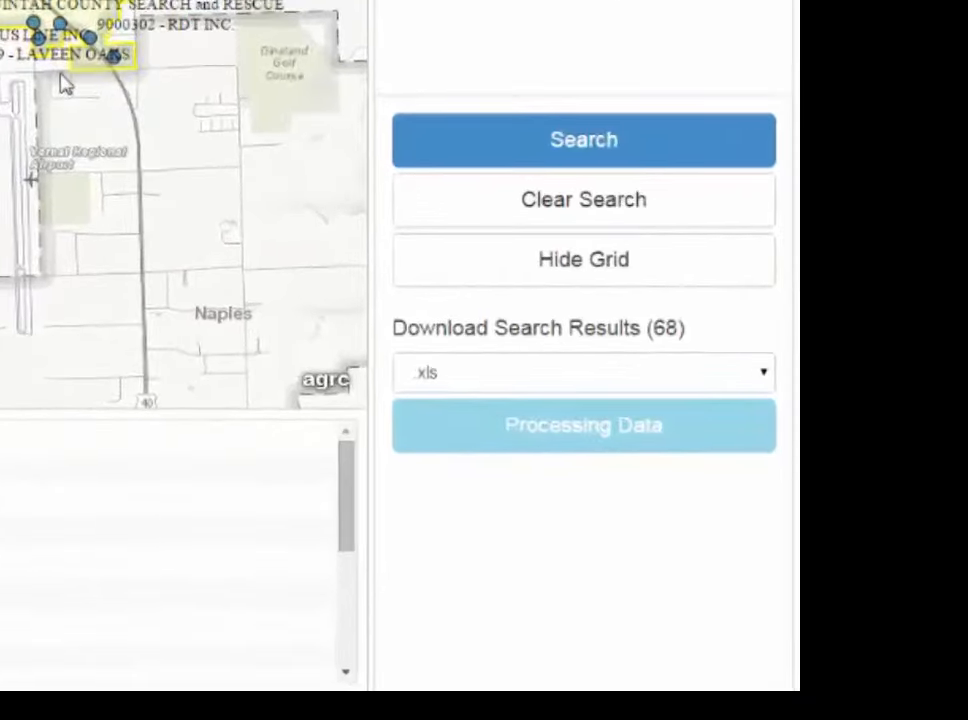
{"action": "left_click", "coordinate": [573, 208]}
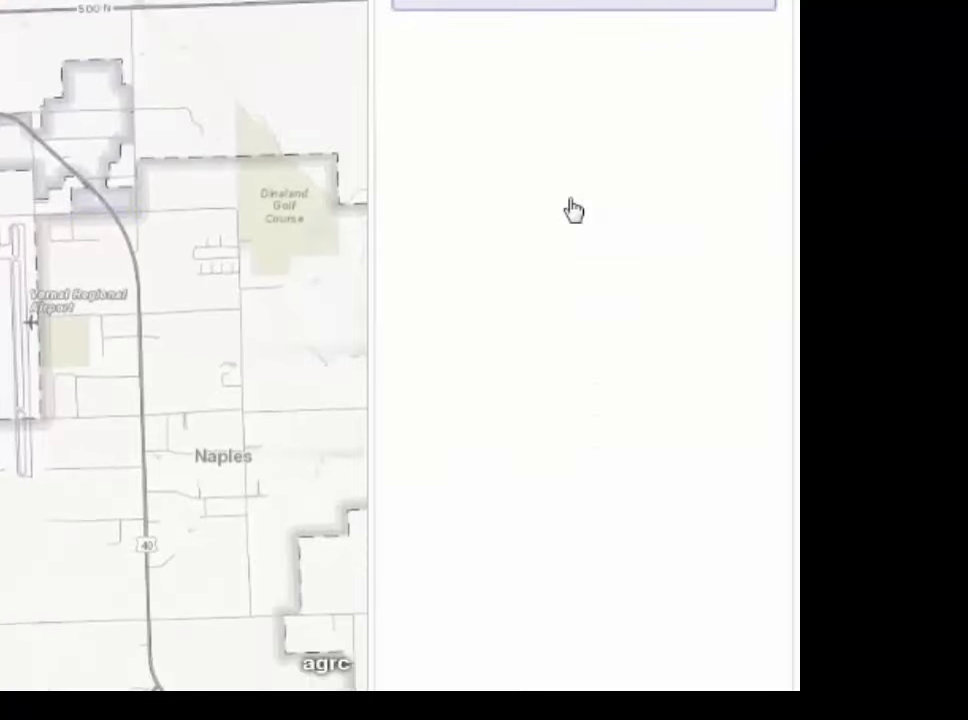